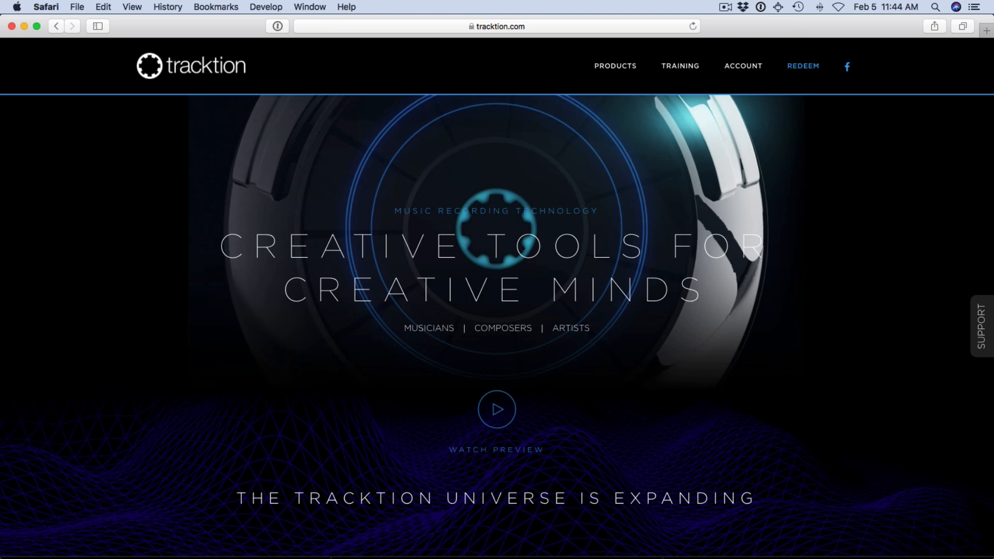
Open the Waveform product page on the Tracktion website and look over its purchase and free trial options
{"action": "mouse_move", "coordinate": [609, 69]}
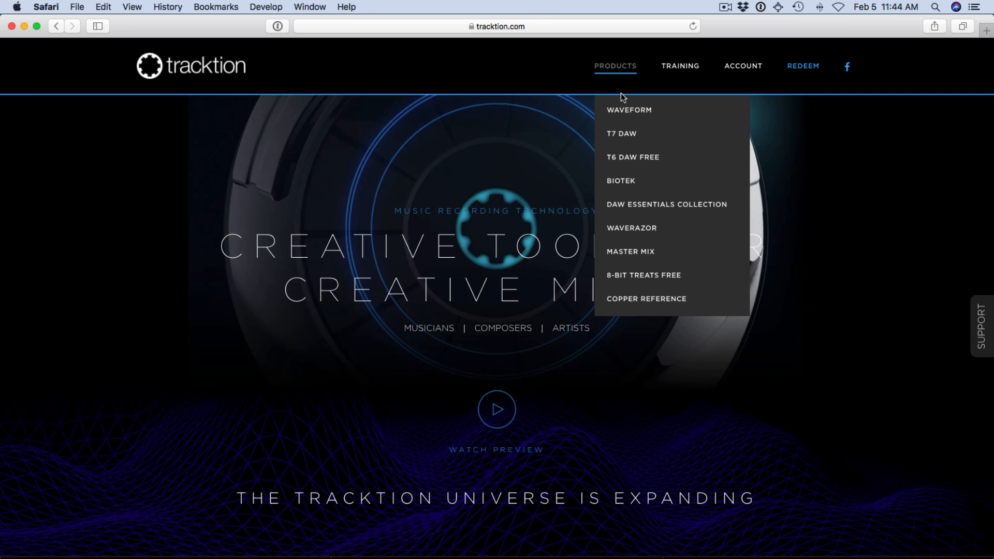
{"action": "left_click", "coordinate": [628, 109]}
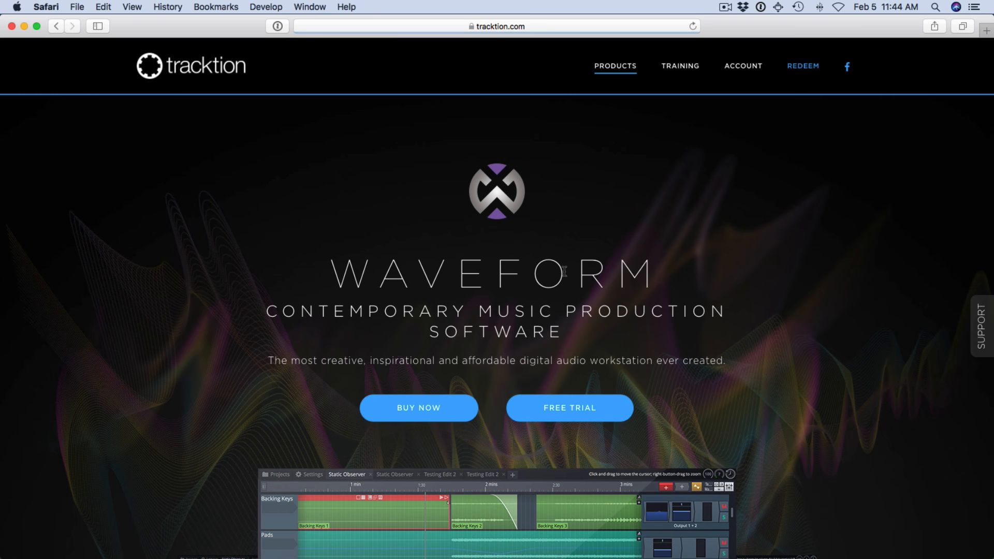
{"action": "scroll", "coordinate": [565, 271], "scroll_direction": "down", "scroll_amount": 5}
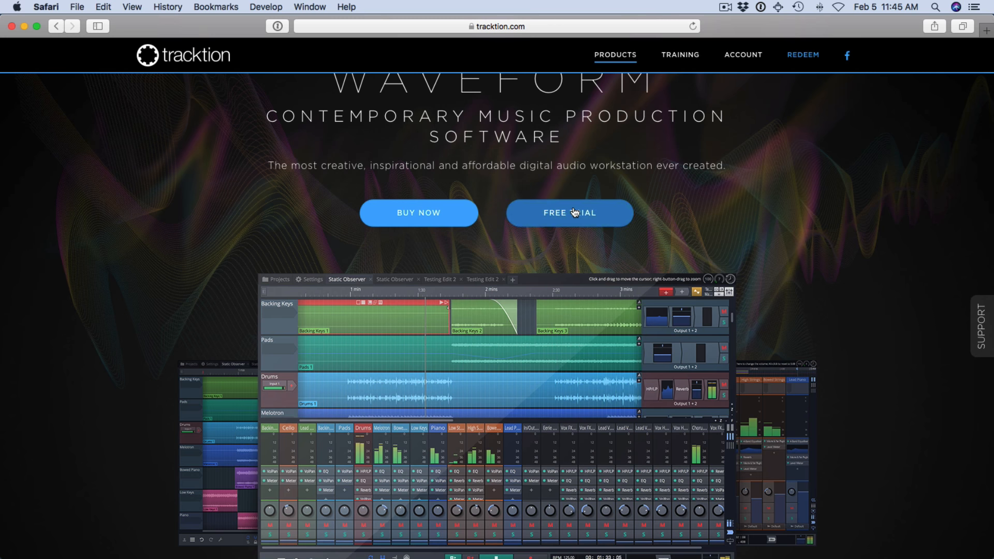
{"action": "scroll", "coordinate": [572, 215], "scroll_direction": "up", "scroll_amount": 5}
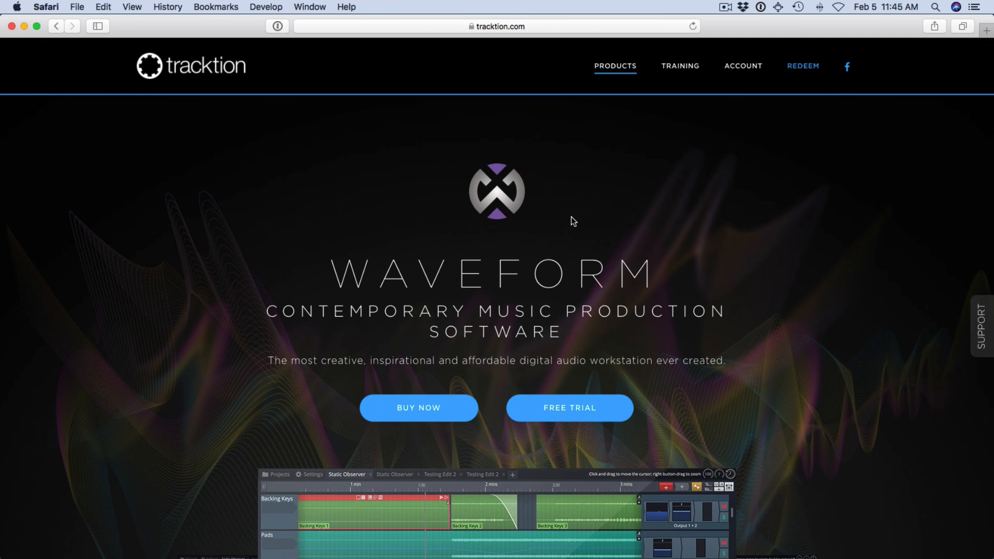
Open the account's downloads page, review the Waveform and Waveform 9 public beta installers, and close the browser window
{"action": "mouse_move", "coordinate": [761, 71]}
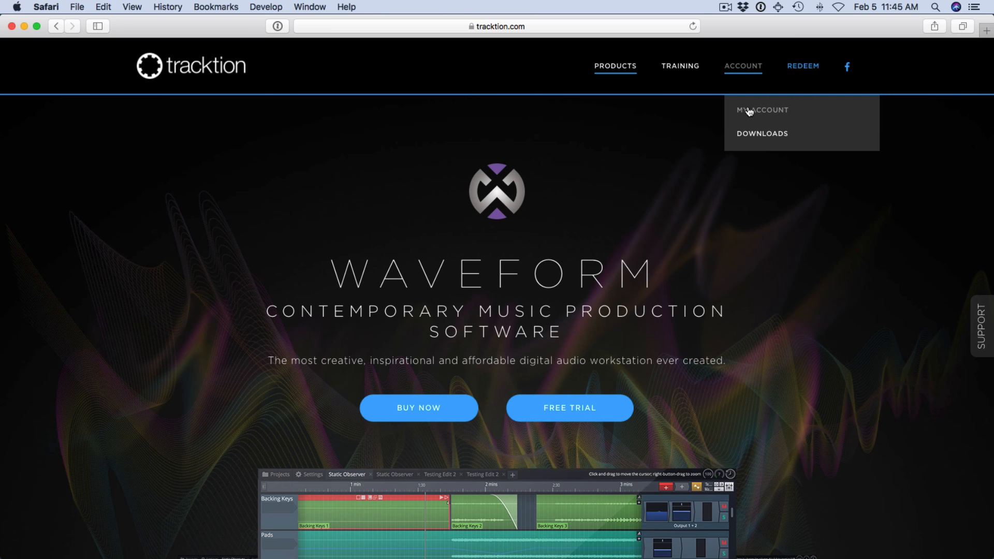
{"action": "left_click", "coordinate": [753, 135]}
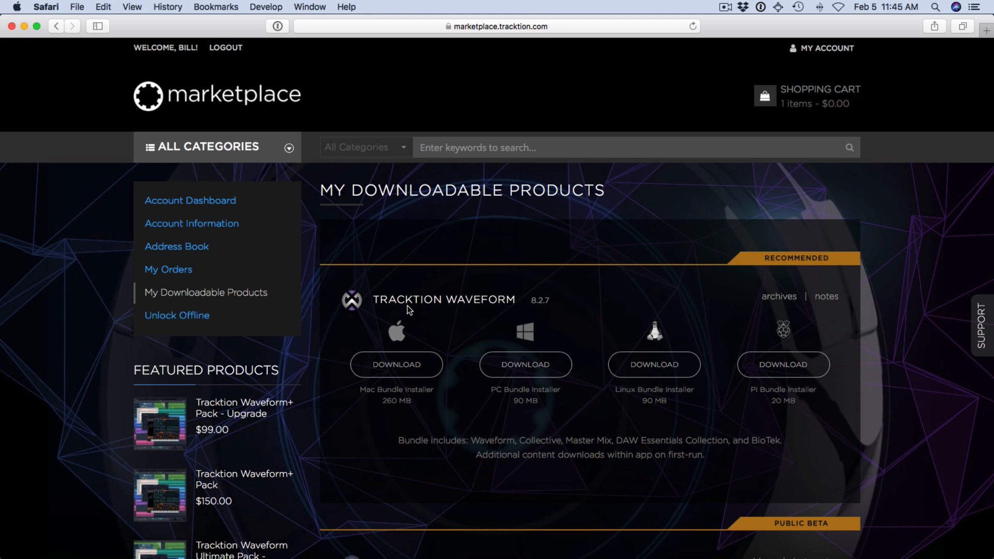
{"action": "scroll", "coordinate": [537, 308], "scroll_direction": "down", "scroll_amount": 1}
{"action": "scroll", "coordinate": [536, 308], "scroll_direction": "down", "scroll_amount": 5}
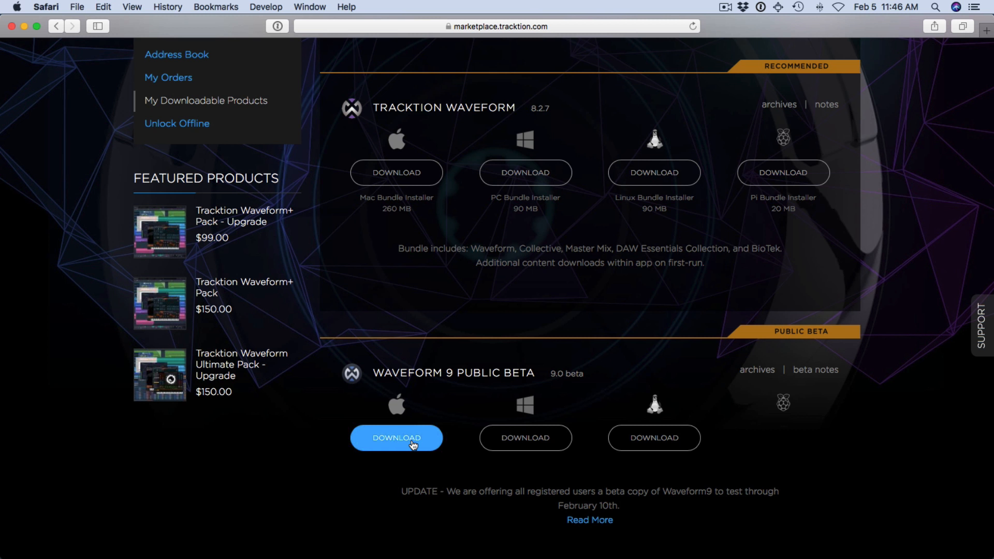
{"action": "left_click", "coordinate": [11, 27]}
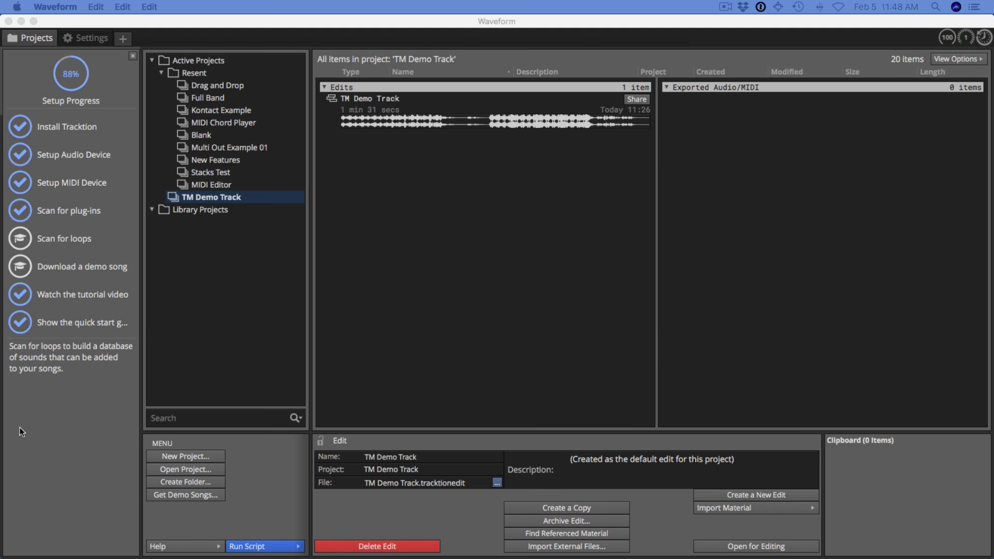
Check Waveform for updates, review the list of available downloads and close it
{"action": "left_click", "coordinate": [214, 545]}
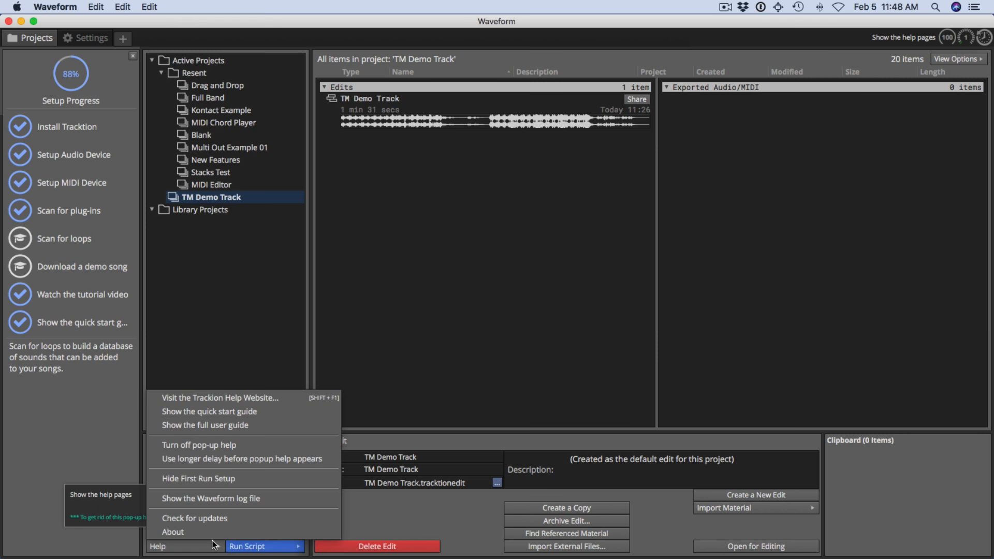
{"action": "left_click", "coordinate": [202, 520]}
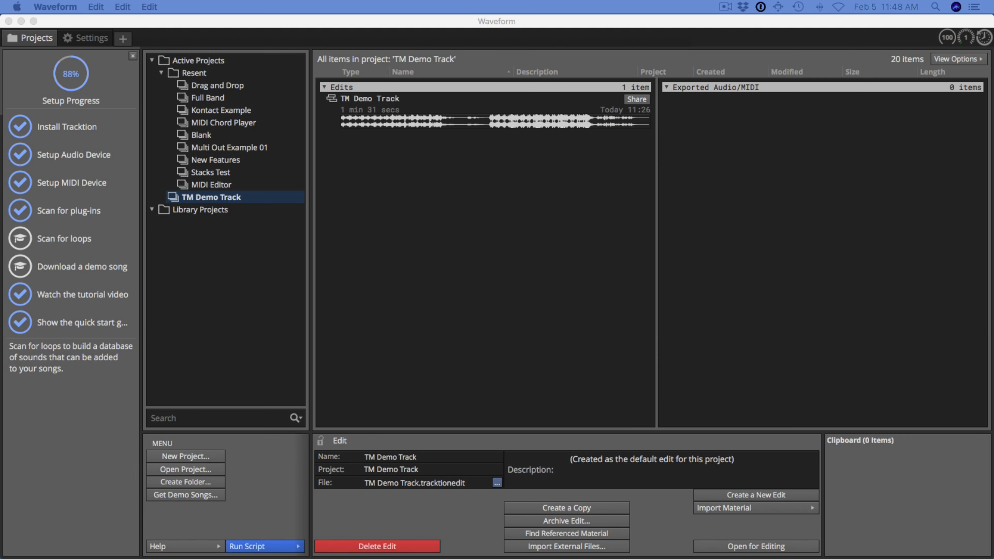
{"action": "left_click_drag", "start_coordinate": [449, 104], "coordinate": [630, 151]}
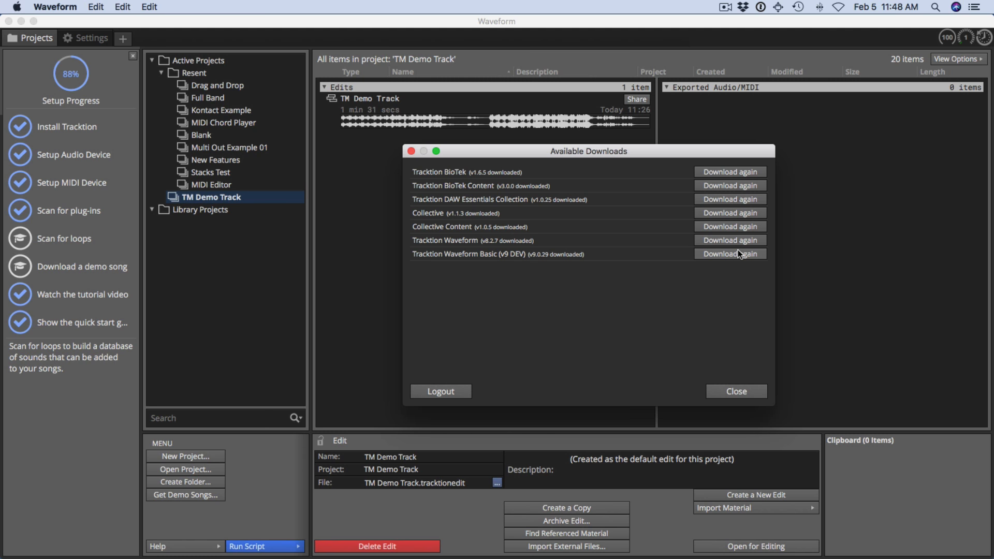
{"action": "left_click_drag", "start_coordinate": [626, 153], "coordinate": [535, 127]}
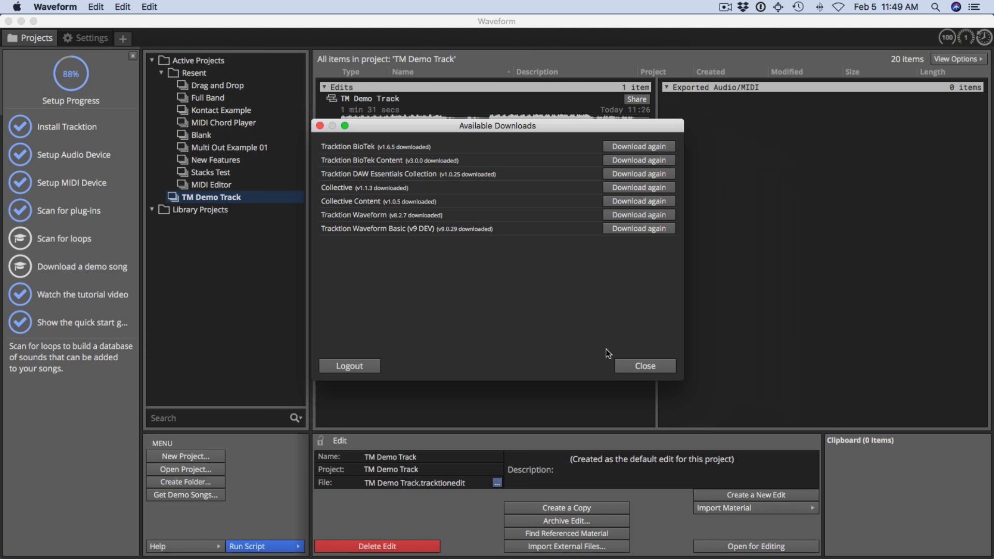
{"action": "left_click", "coordinate": [644, 367]}
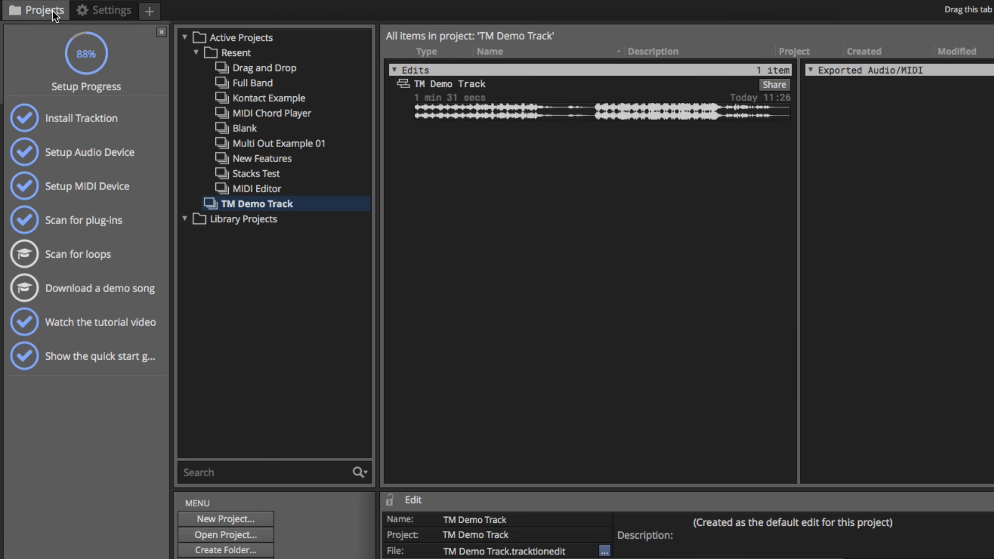
View the audio device settings, and return to the projects view to read the setup checklist's hints
{"action": "left_click", "coordinate": [100, 13]}
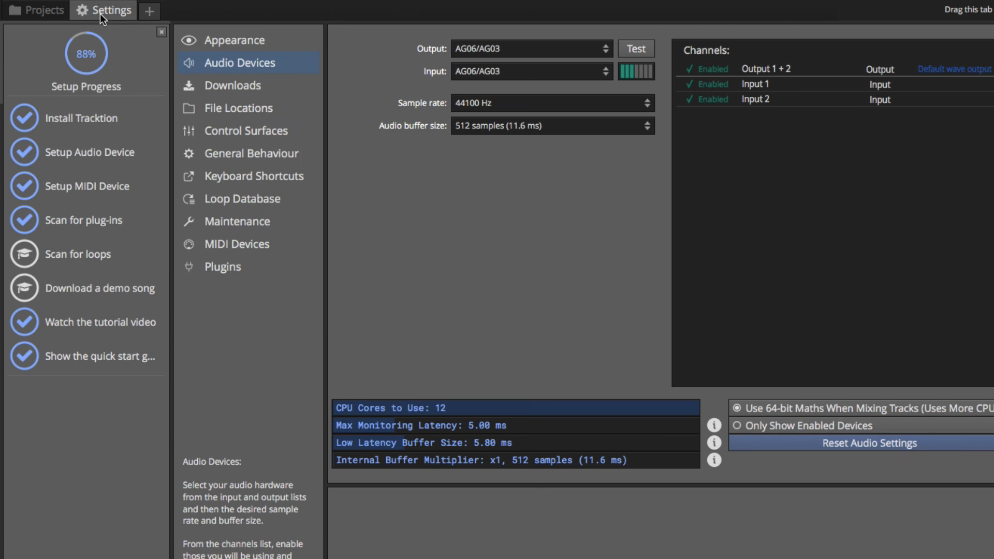
{"action": "left_click", "coordinate": [57, 14]}
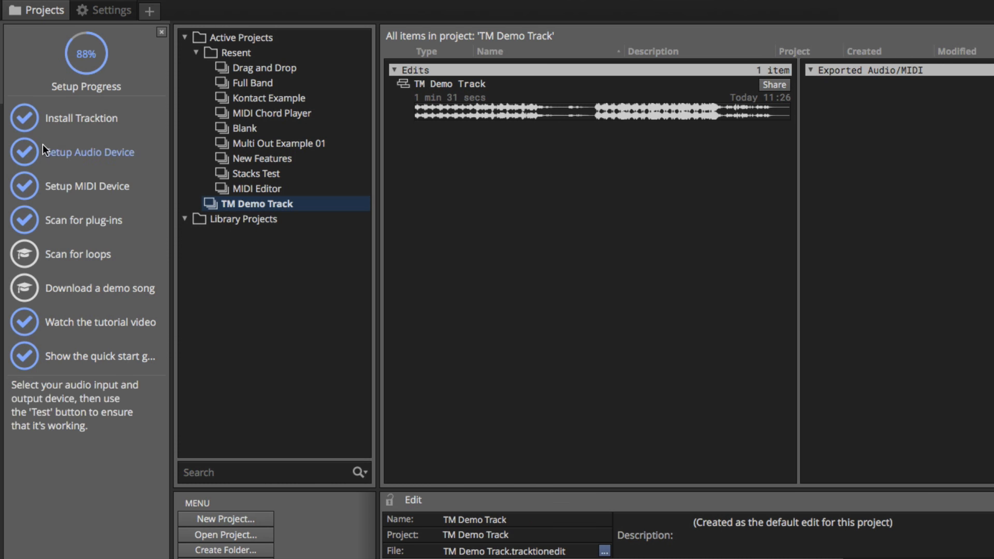
{"action": "mouse_move", "coordinate": [45, 119]}
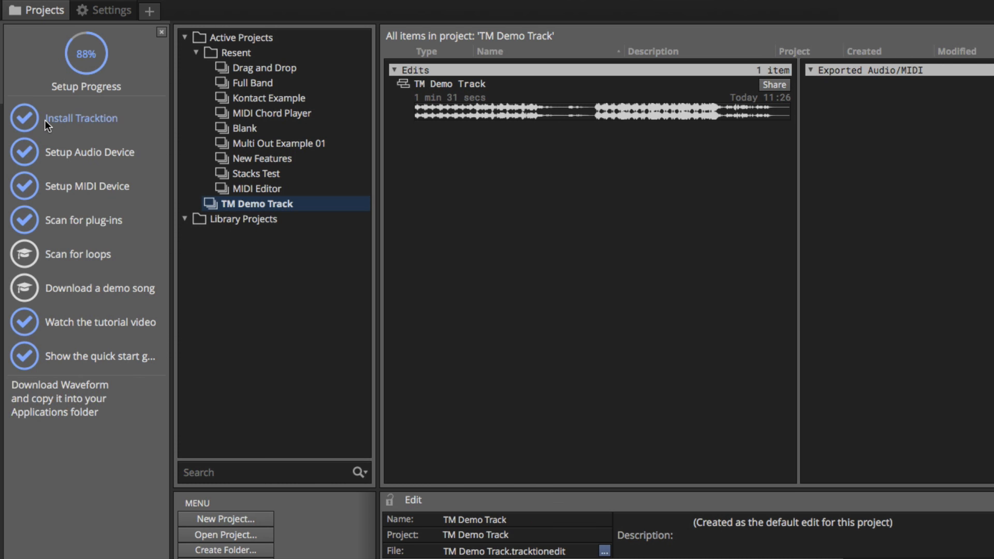
{"action": "mouse_move", "coordinate": [56, 139]}
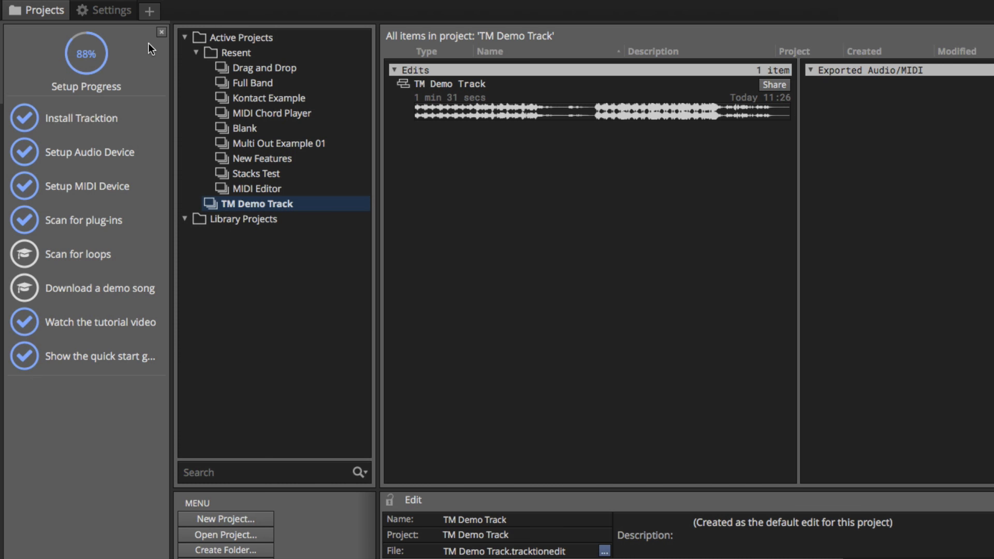
Close the setup progress checklist and bring it back with Show First Run Setup
{"action": "left_click", "coordinate": [160, 33]}
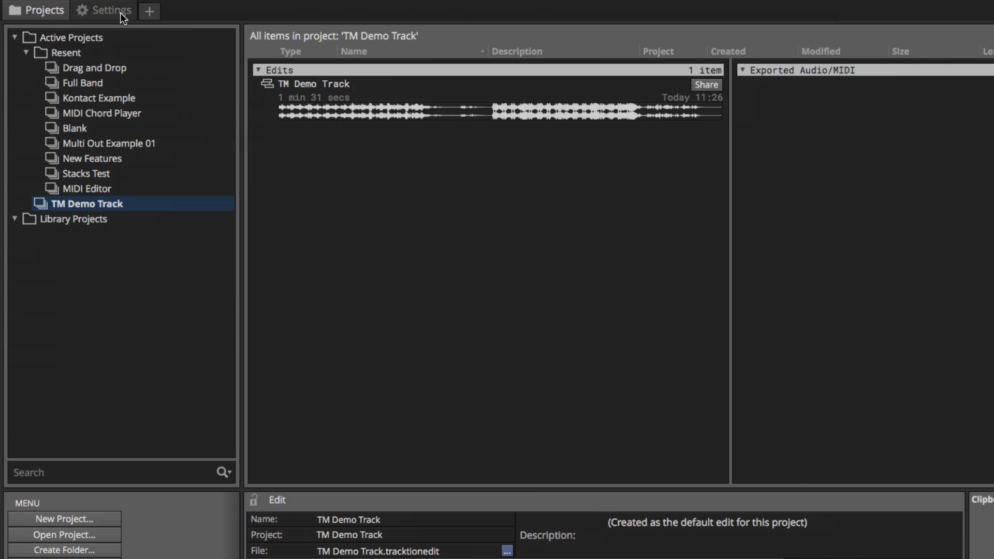
{"action": "left_click", "coordinate": [88, 15]}
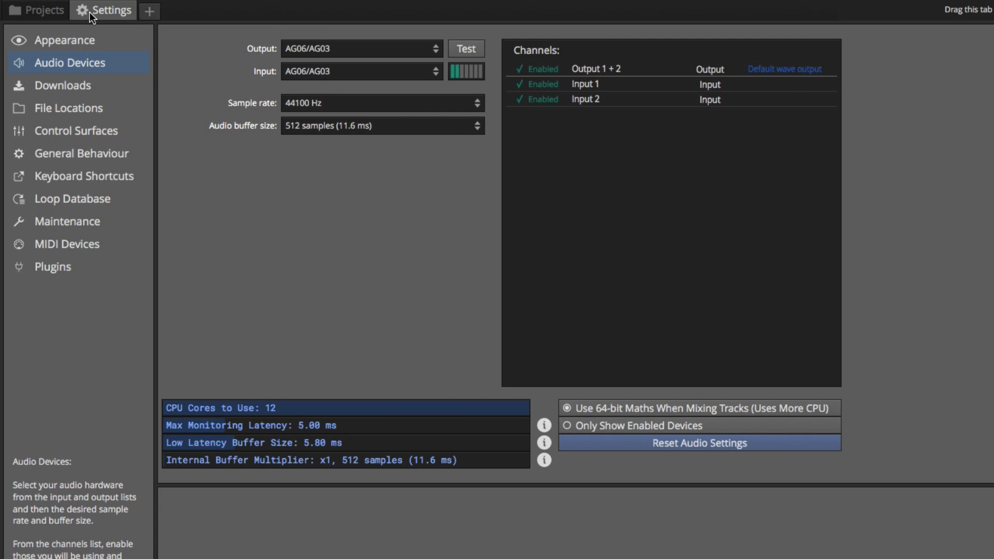
{"action": "left_click", "coordinate": [60, 16]}
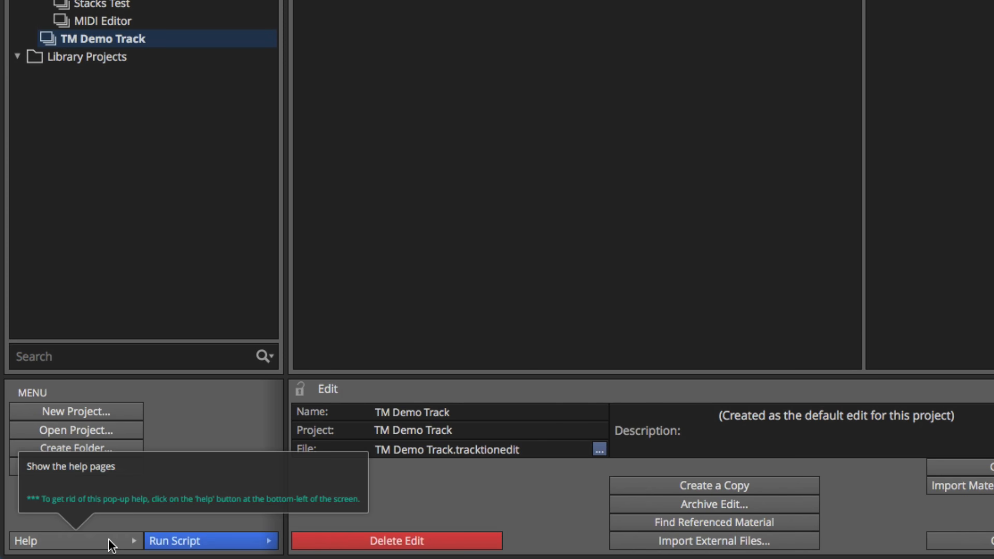
{"action": "left_click", "coordinate": [110, 543]}
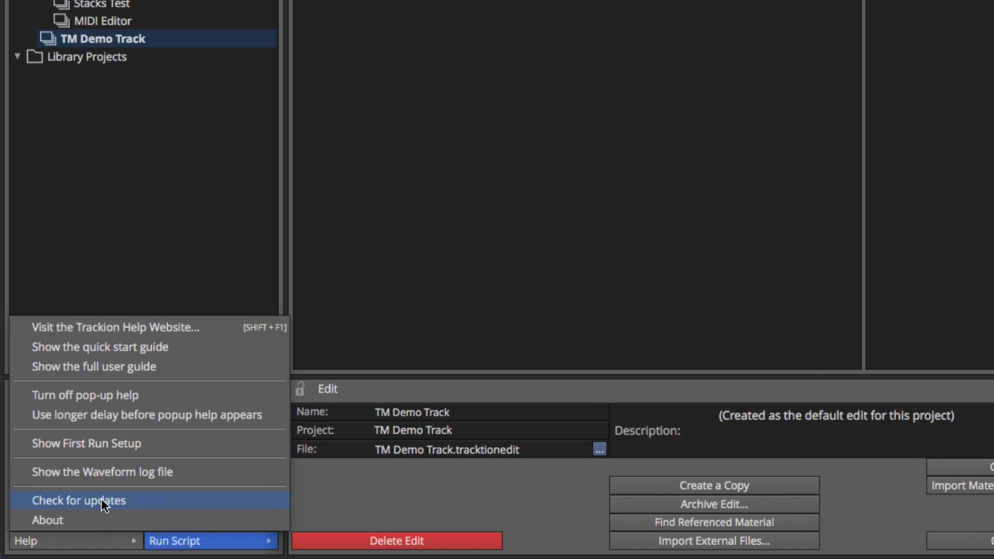
{"action": "left_click", "coordinate": [94, 443]}
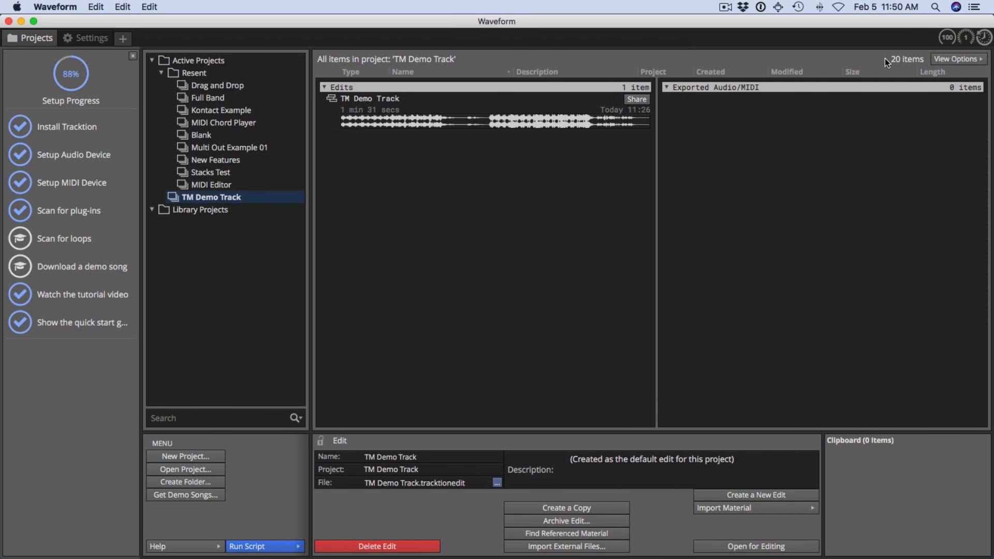
Turn off the pop-up help from the projects view
{"action": "left_click", "coordinate": [103, 39]}
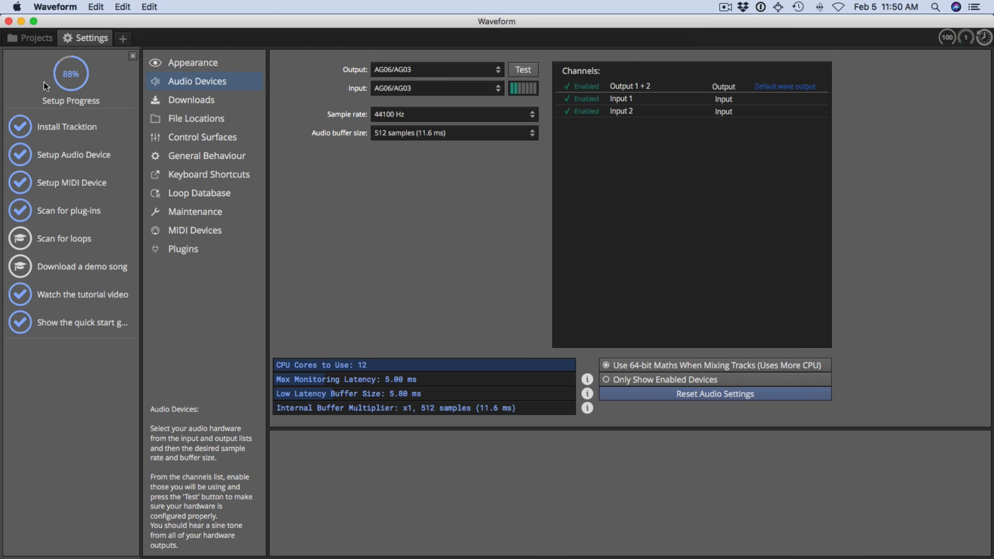
{"action": "left_click", "coordinate": [42, 41]}
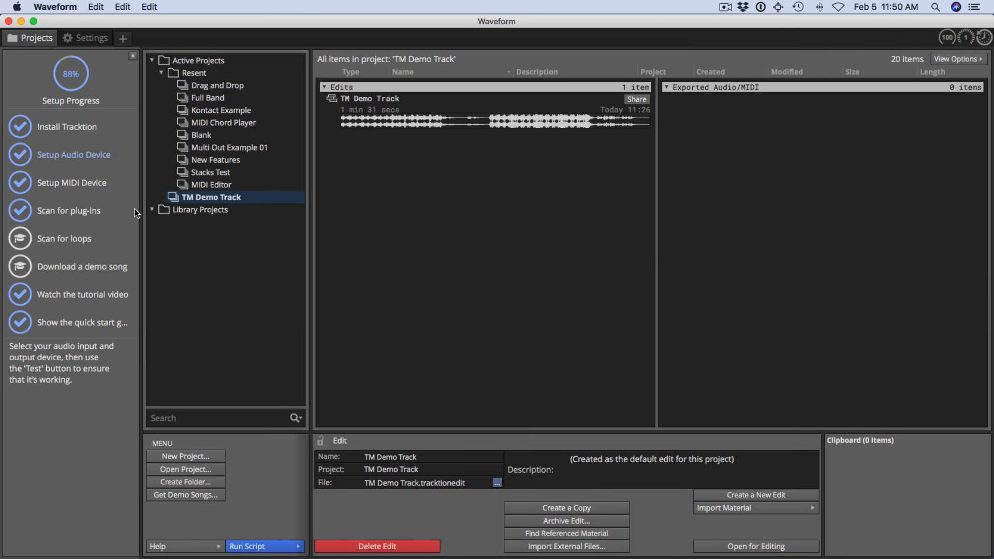
{"action": "left_click", "coordinate": [192, 547]}
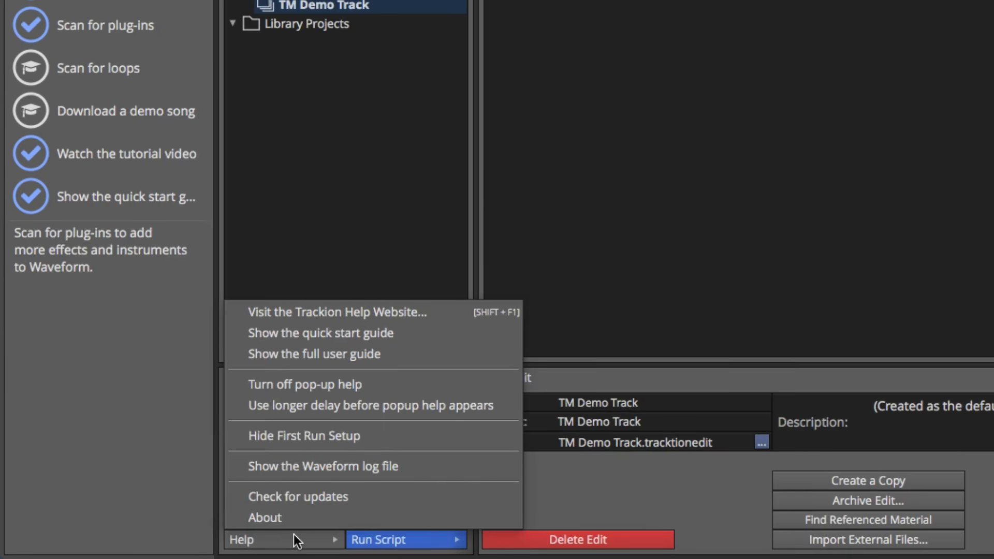
{"action": "left_click", "coordinate": [299, 384]}
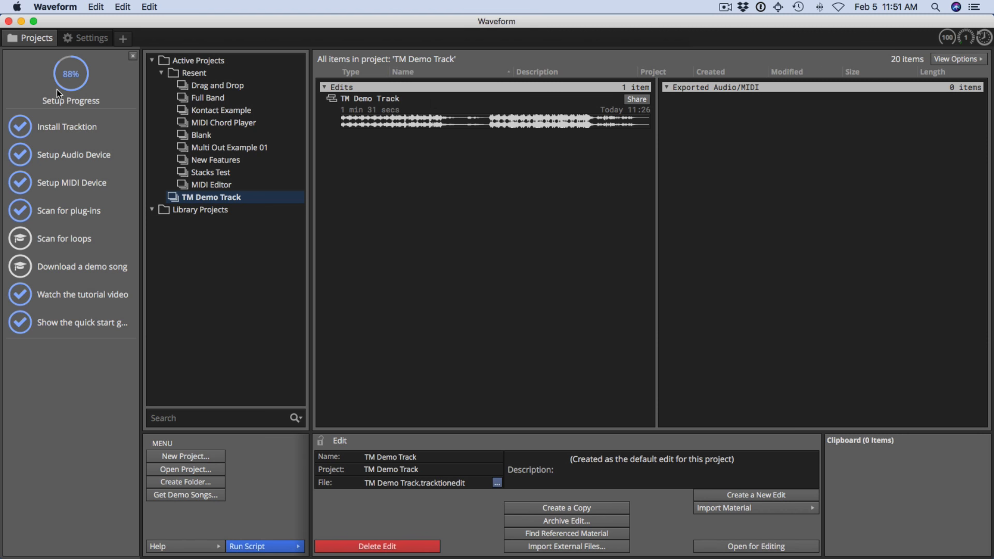
Open the checklist's audio device setup and choose AG06/AG03 as both the output and the input device
{"action": "mouse_move", "coordinate": [60, 159]}
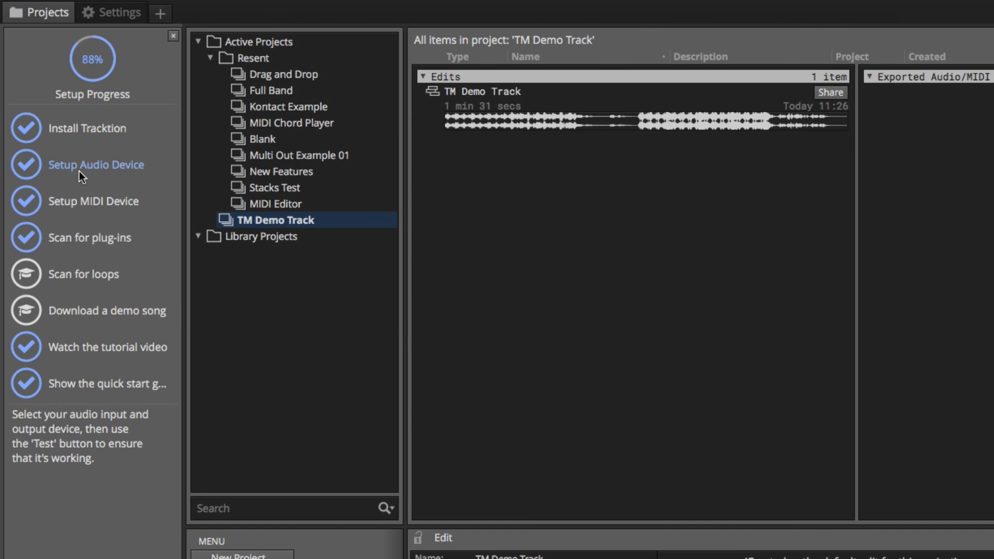
{"action": "left_click", "coordinate": [78, 171]}
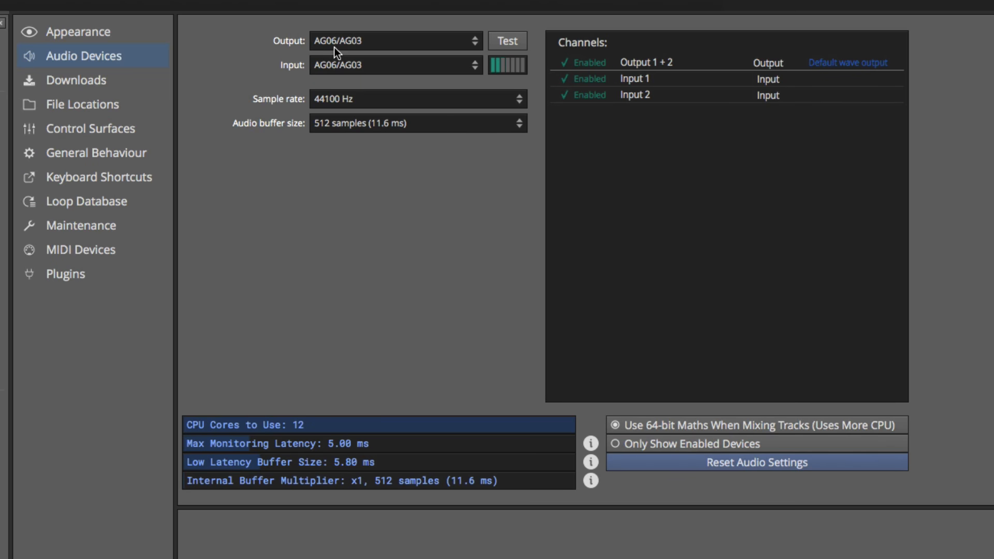
{"action": "left_click", "coordinate": [335, 44]}
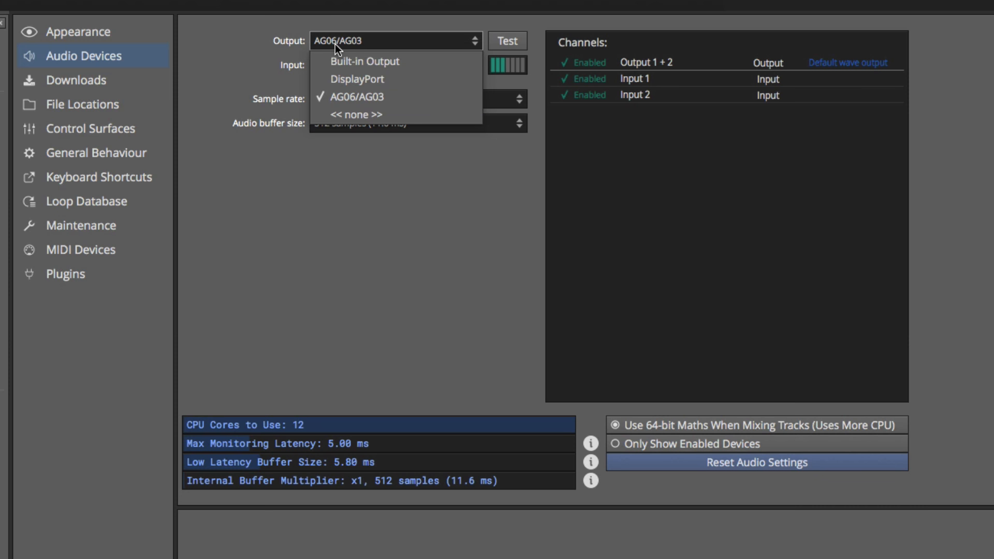
{"action": "left_click", "coordinate": [350, 102]}
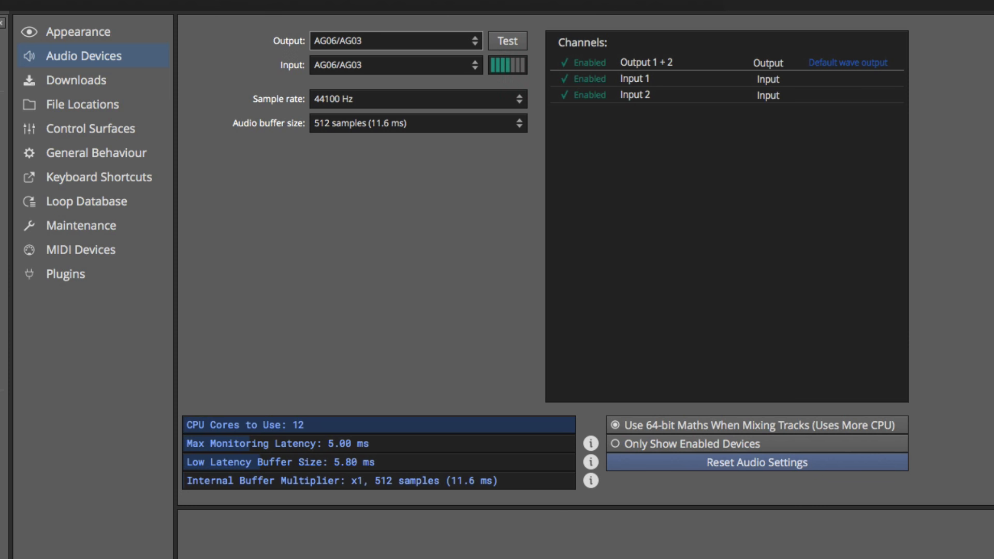
{"action": "left_click", "coordinate": [348, 64]}
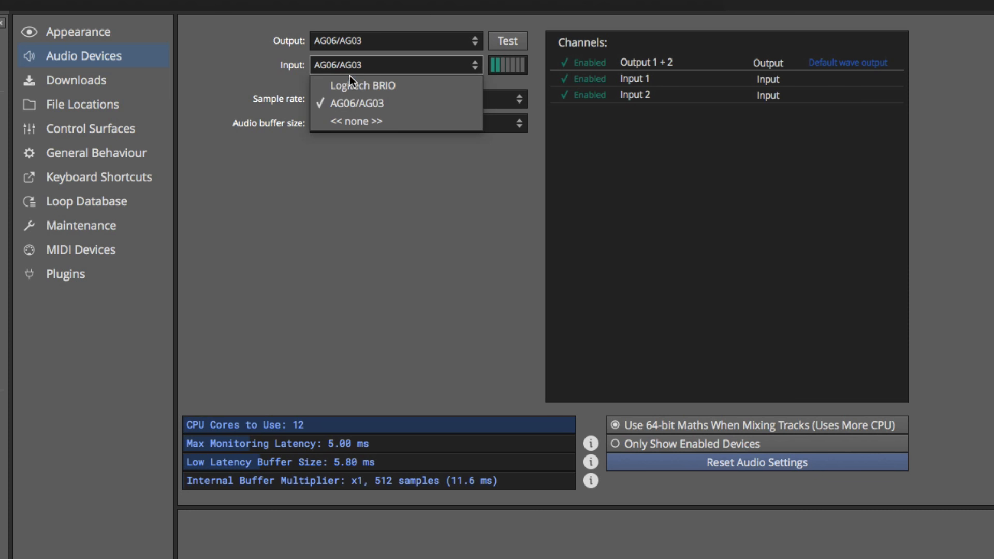
{"action": "left_click", "coordinate": [351, 98]}
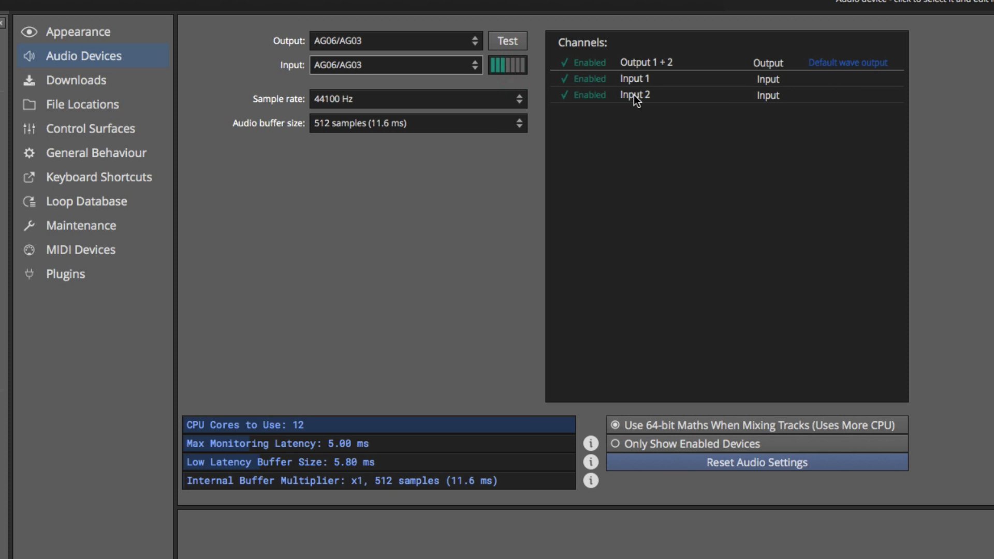
Test the audio output and set the sample rate to 44100 Hz
{"action": "left_click", "coordinate": [507, 47]}
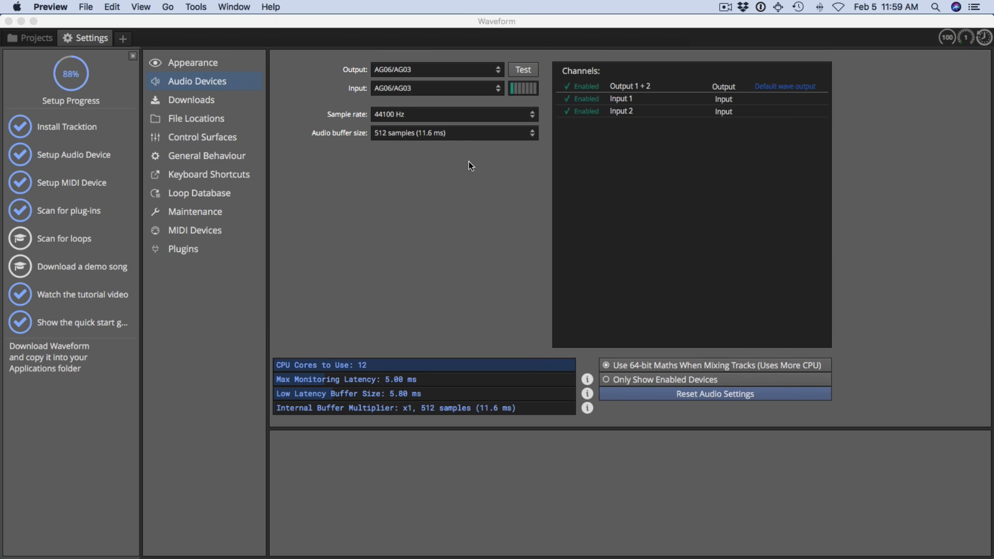
{"action": "left_click", "coordinate": [397, 117]}
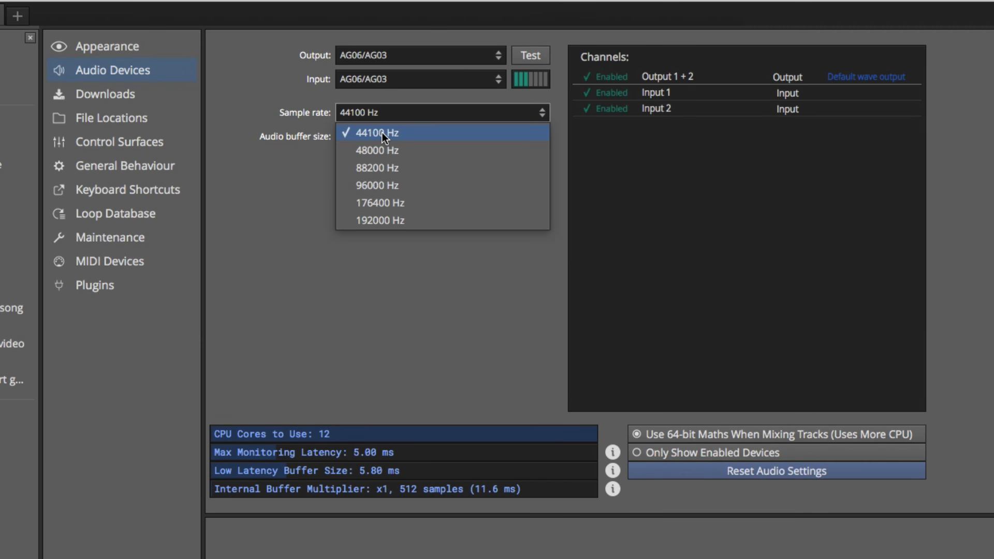
{"action": "left_click", "coordinate": [382, 133]}
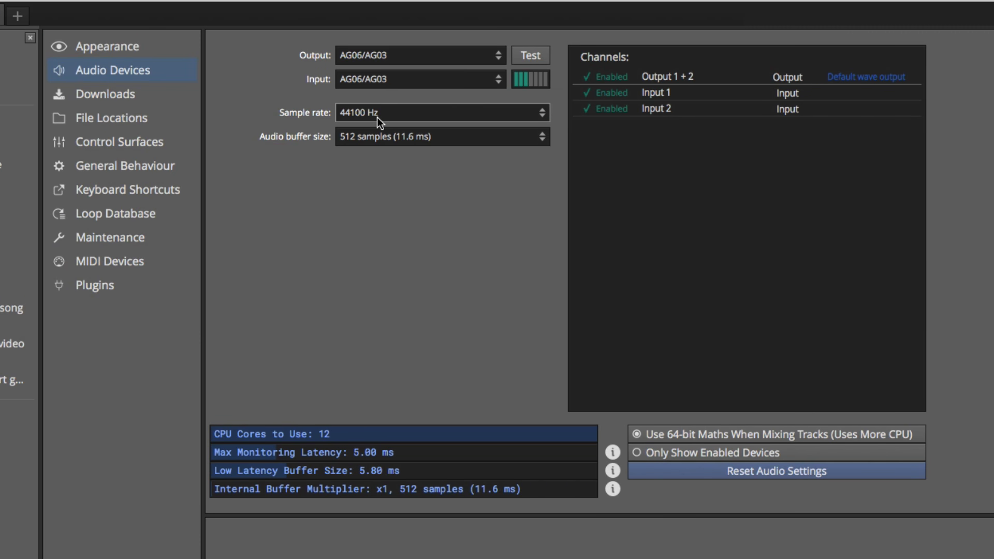
Try an audio buffer size of 288 samples, lower it to 256 samples, and look through the other available buffer sizes
{"action": "left_click", "coordinate": [393, 138]}
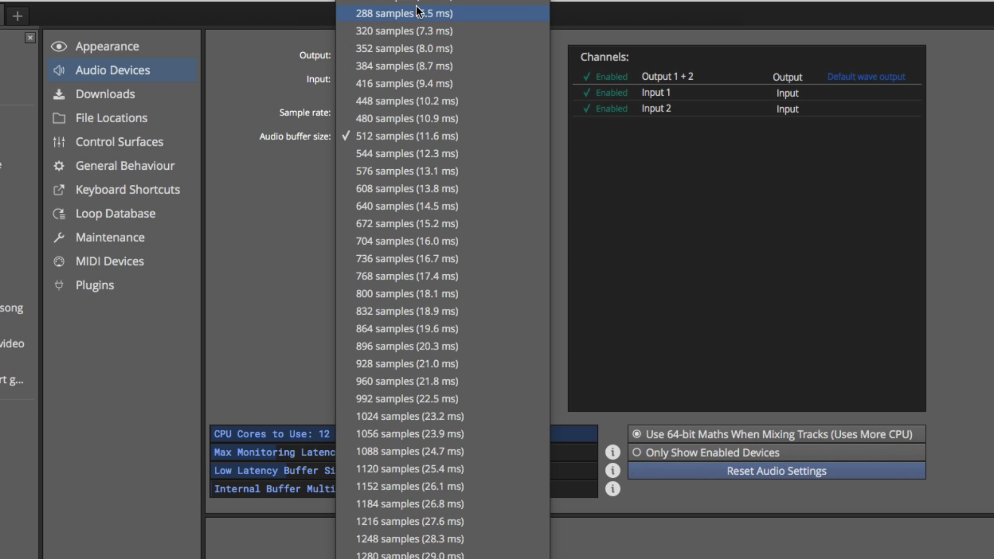
{"action": "left_click", "coordinate": [419, 12]}
{"action": "left_click", "coordinate": [415, 139]}
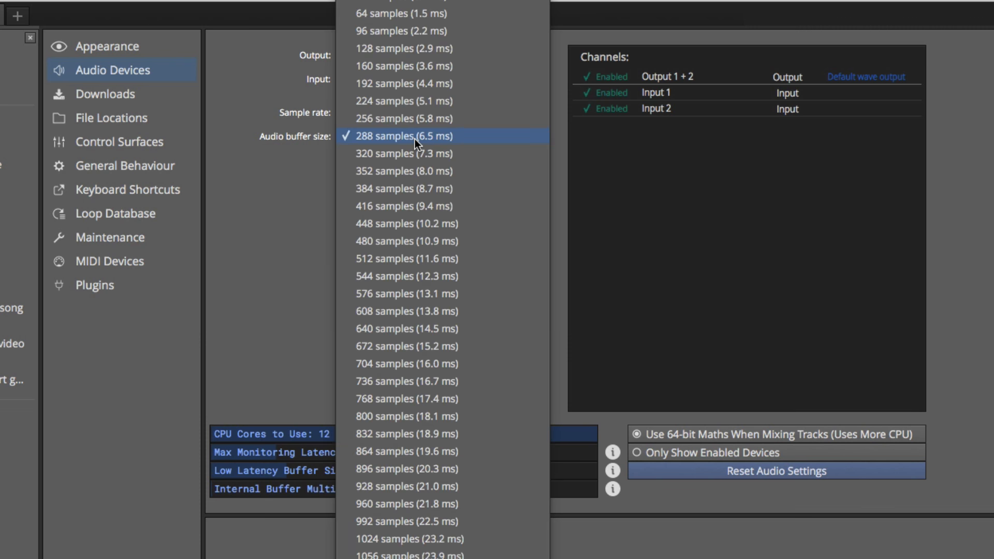
{"action": "scroll", "coordinate": [415, 140], "scroll_direction": "up", "scroll_amount": 1}
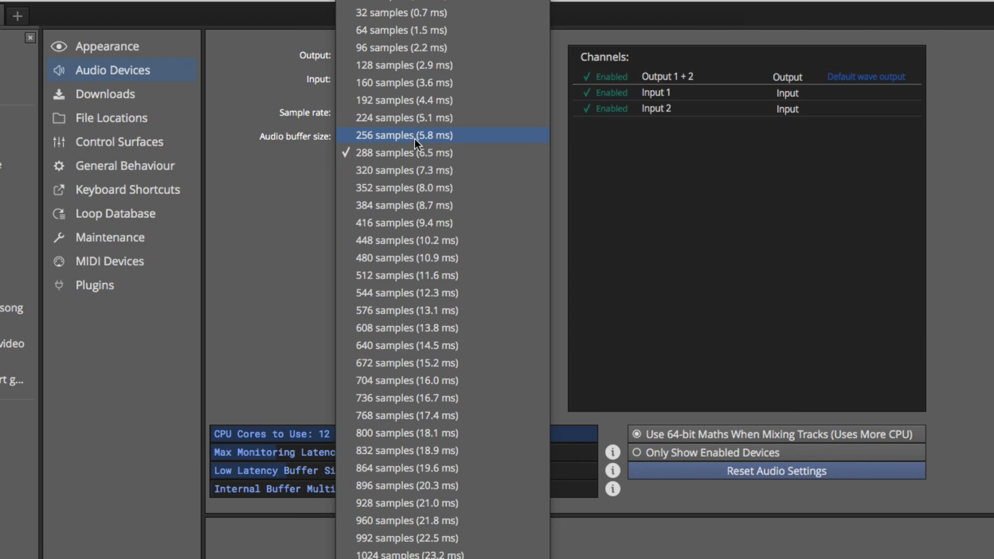
{"action": "scroll", "coordinate": [415, 139], "scroll_direction": "down", "scroll_amount": 10}
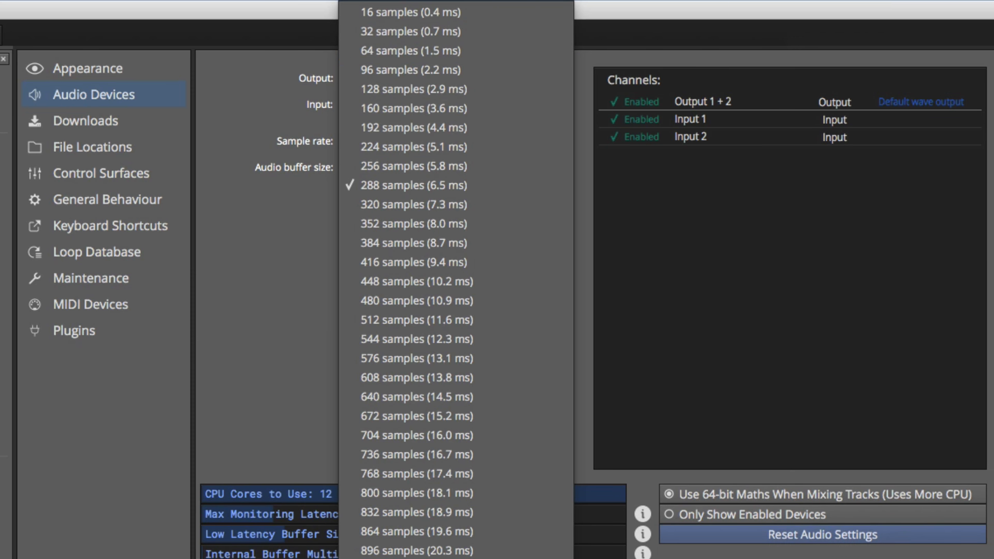
{"action": "scroll", "coordinate": [456, 279], "scroll_direction": "down", "scroll_amount": 3}
{"action": "scroll", "coordinate": [456, 280], "scroll_direction": "up", "scroll_amount": 3}
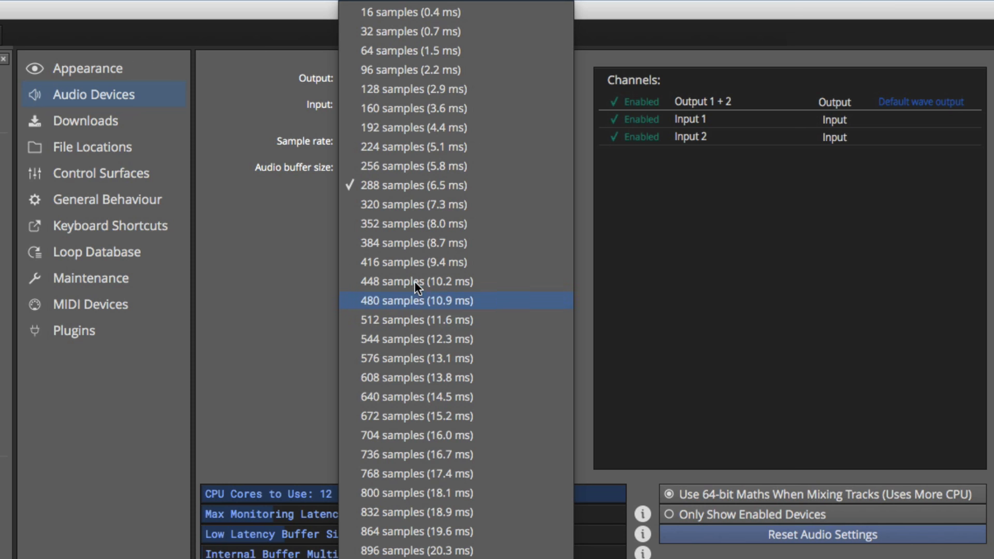
{"action": "left_click", "coordinate": [377, 173]}
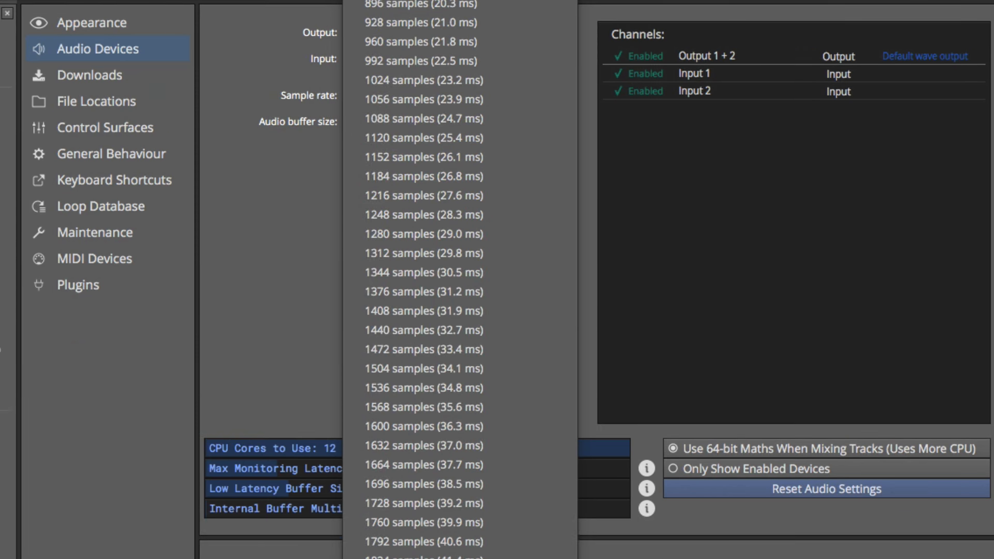
{"action": "left_click", "coordinate": [250, 277]}
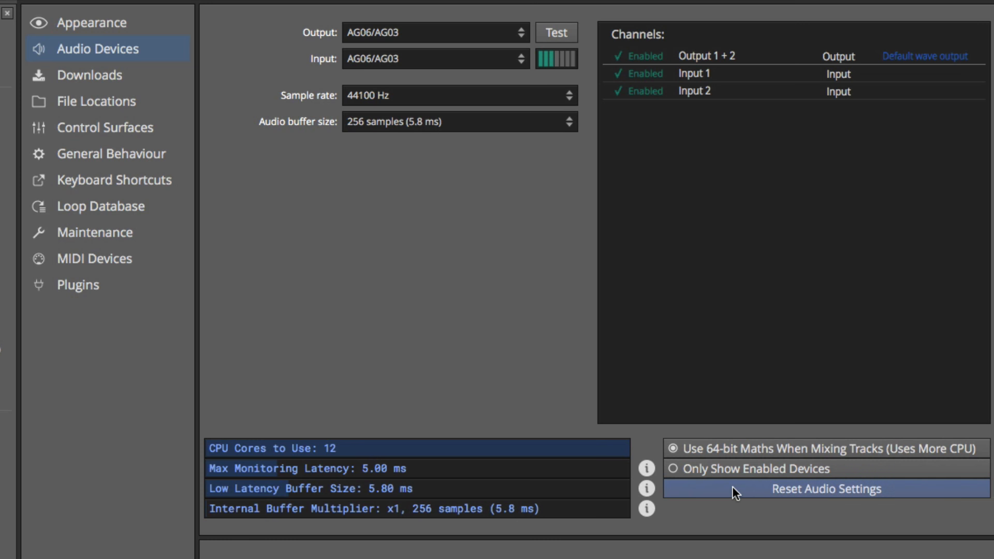
Reset the audio settings to their defaults, including both the input and output devices
{"action": "left_click", "coordinate": [809, 491]}
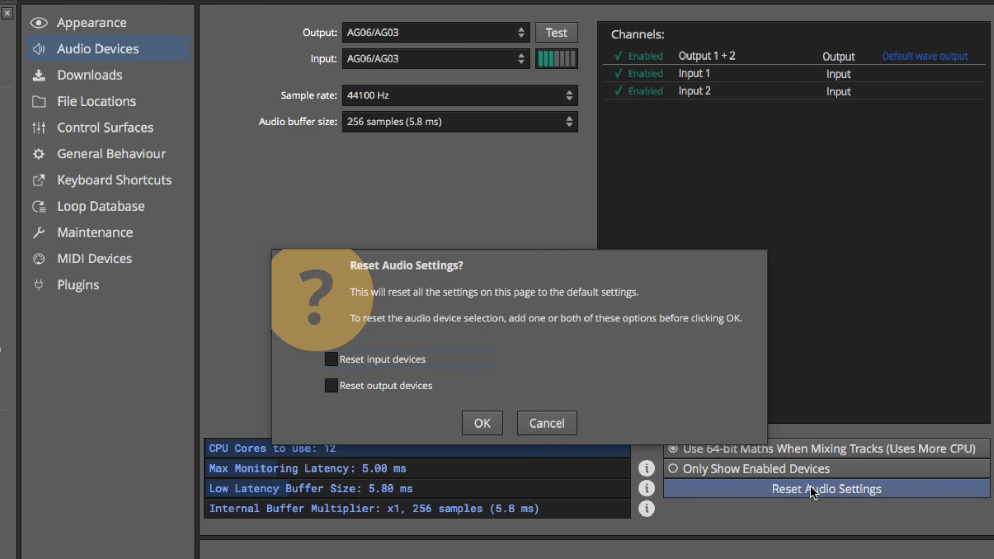
{"action": "left_click", "coordinate": [330, 359]}
{"action": "left_click", "coordinate": [341, 386]}
{"action": "left_click", "coordinate": [473, 426]}
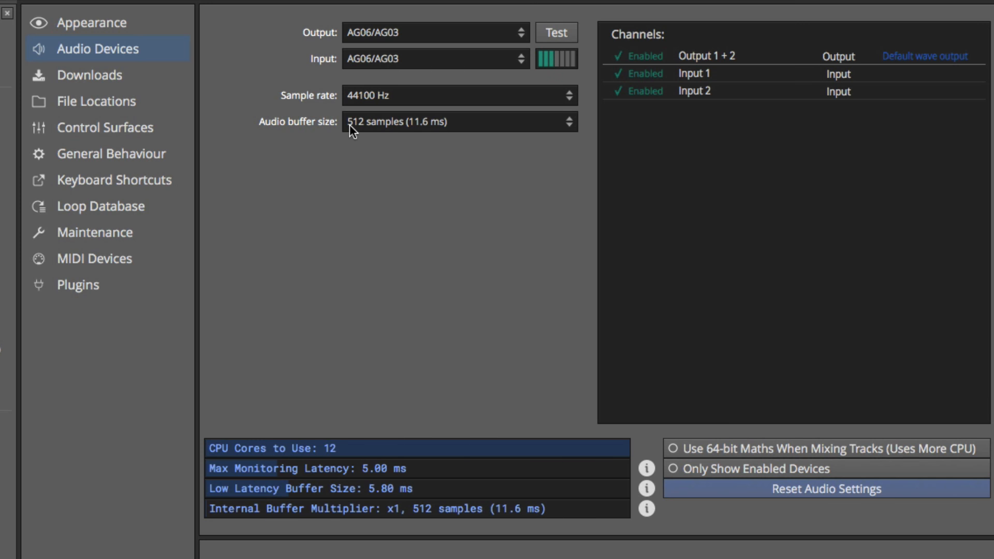
Set the audio buffer size to 256 samples (5.8 ms)
{"action": "left_click", "coordinate": [362, 127]}
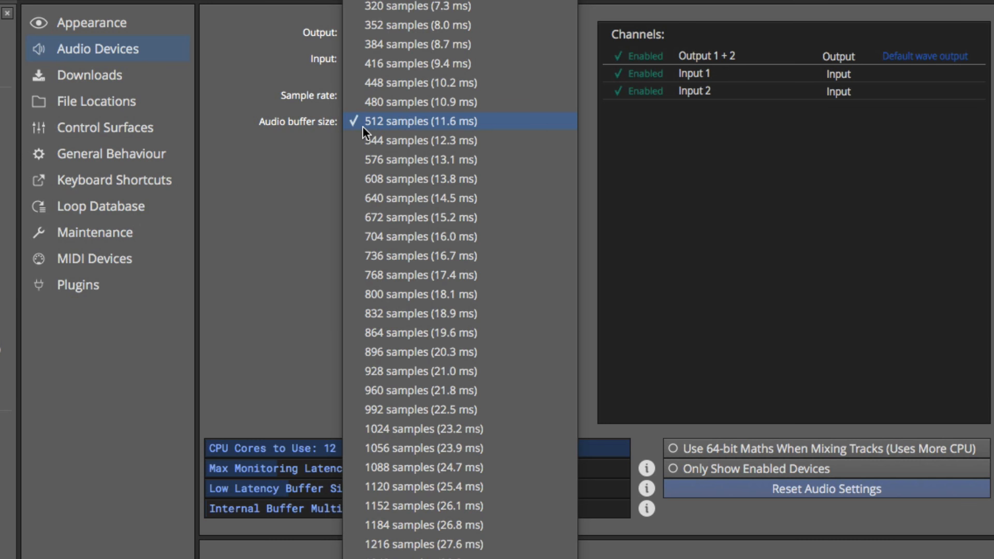
{"action": "scroll", "coordinate": [397, 33], "scroll_direction": "up", "scroll_amount": 4}
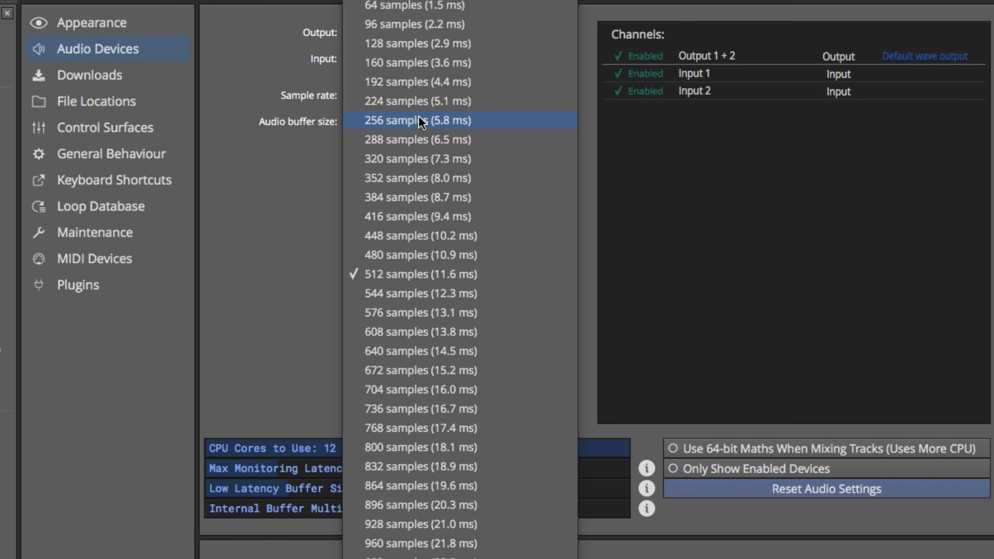
{"action": "left_click", "coordinate": [418, 121]}
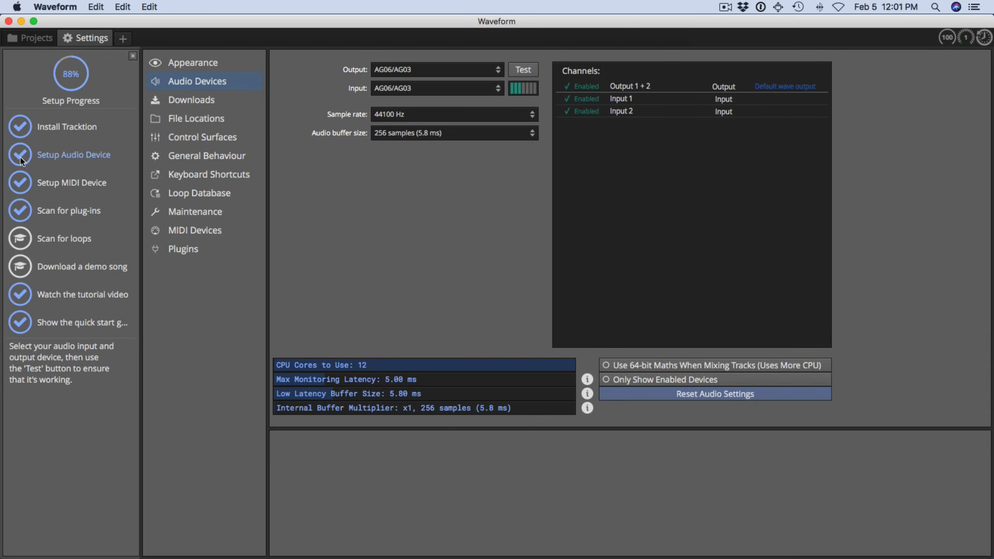
Open the checklist's plug-in scan settings and view the available scanning and sorting commands
{"action": "mouse_move", "coordinate": [50, 188]}
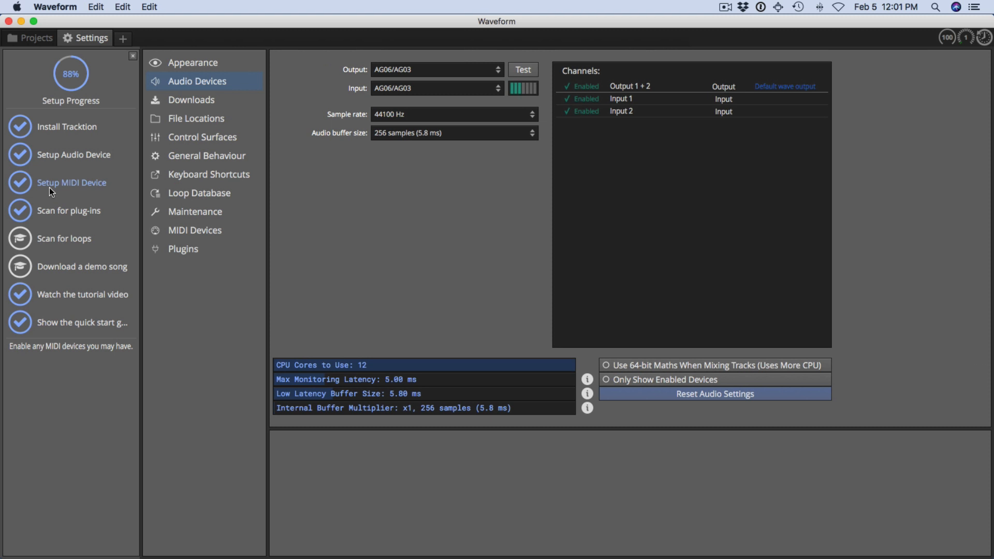
{"action": "mouse_move", "coordinate": [55, 206]}
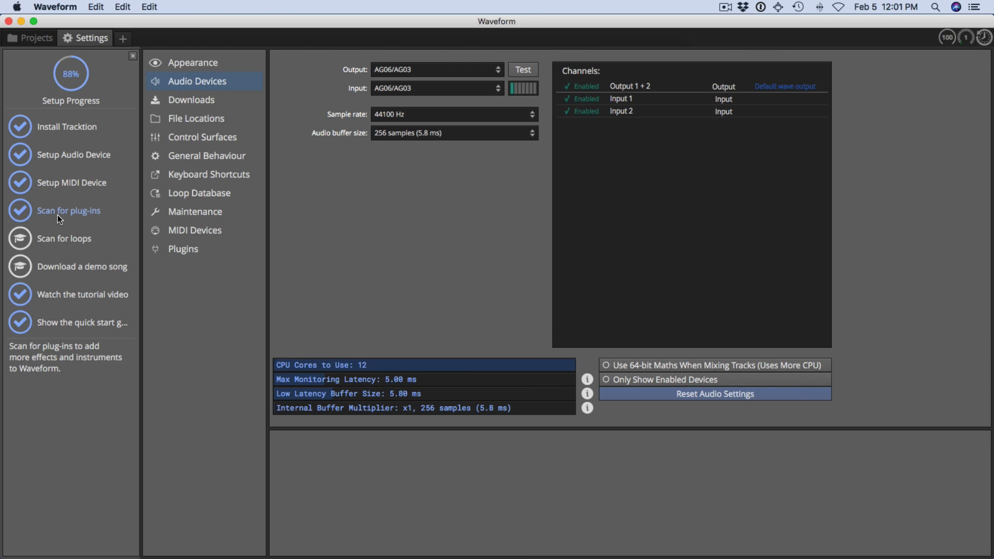
{"action": "left_click", "coordinate": [58, 215]}
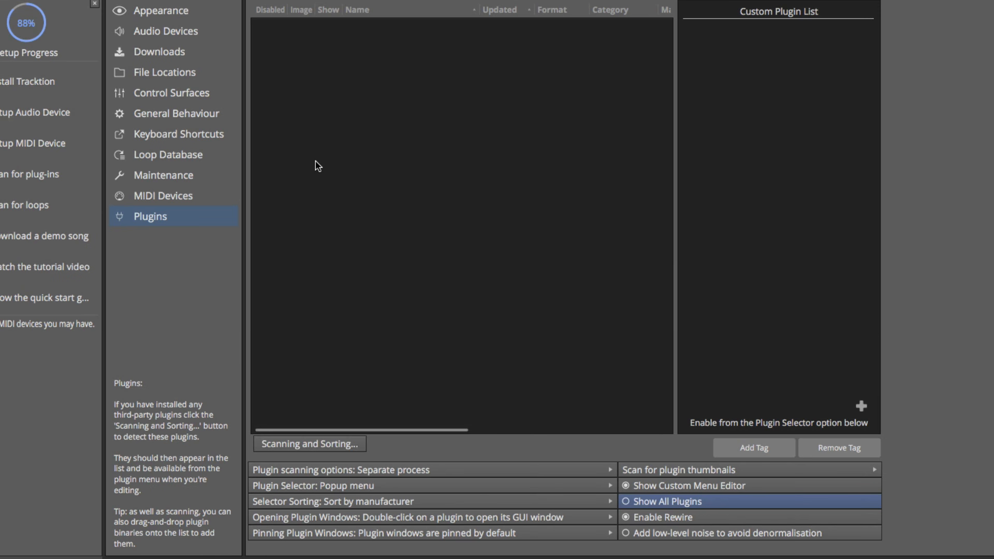
{"action": "left_click", "coordinate": [323, 445]}
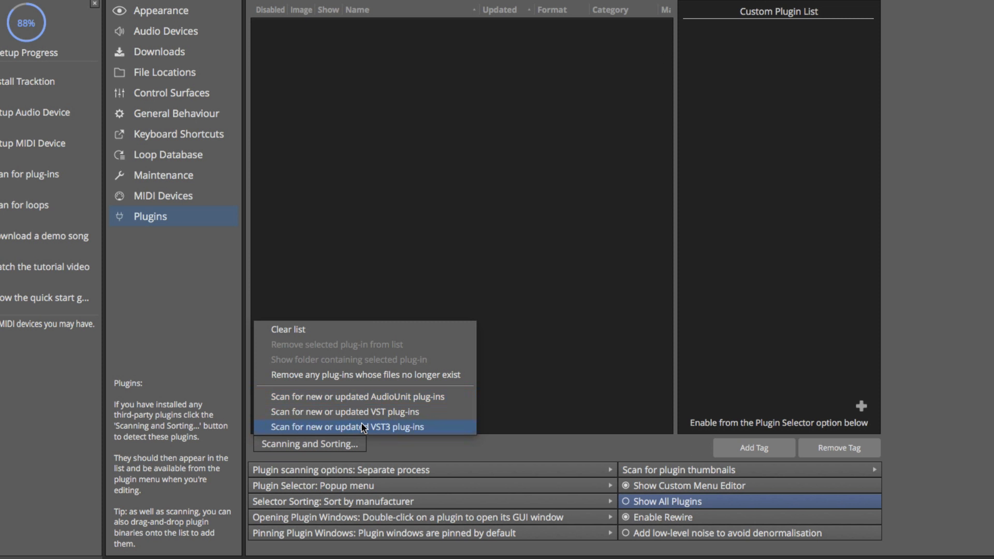
{"action": "left_click", "coordinate": [502, 229]}
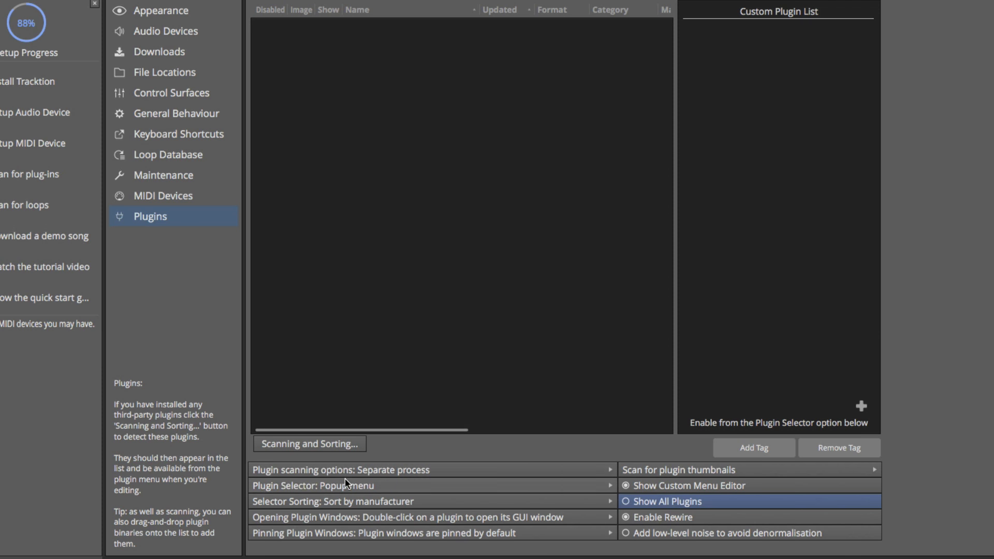
Try 8 simultaneous scans in the plugin scanning options and return the number to 1
{"action": "left_click", "coordinate": [268, 470]}
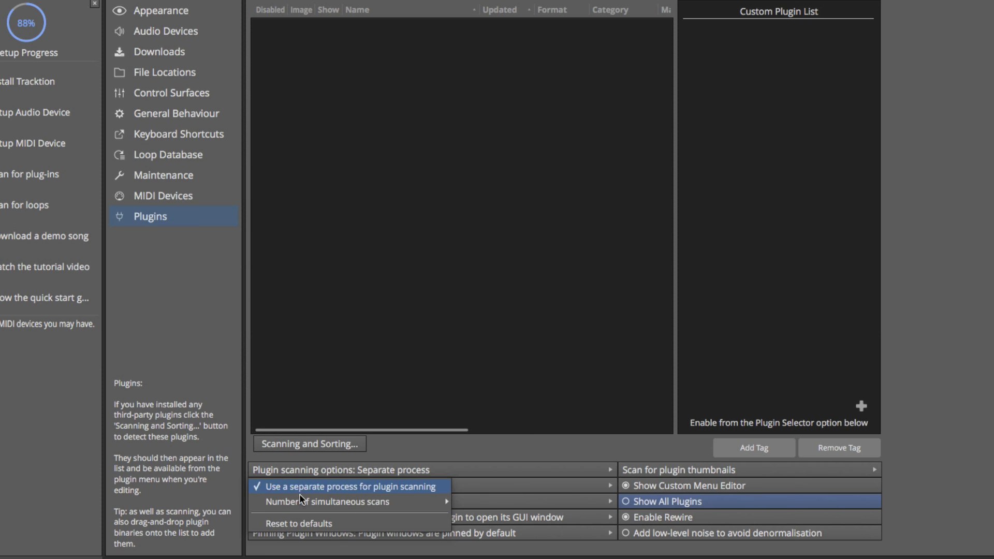
{"action": "mouse_move", "coordinate": [306, 505]}
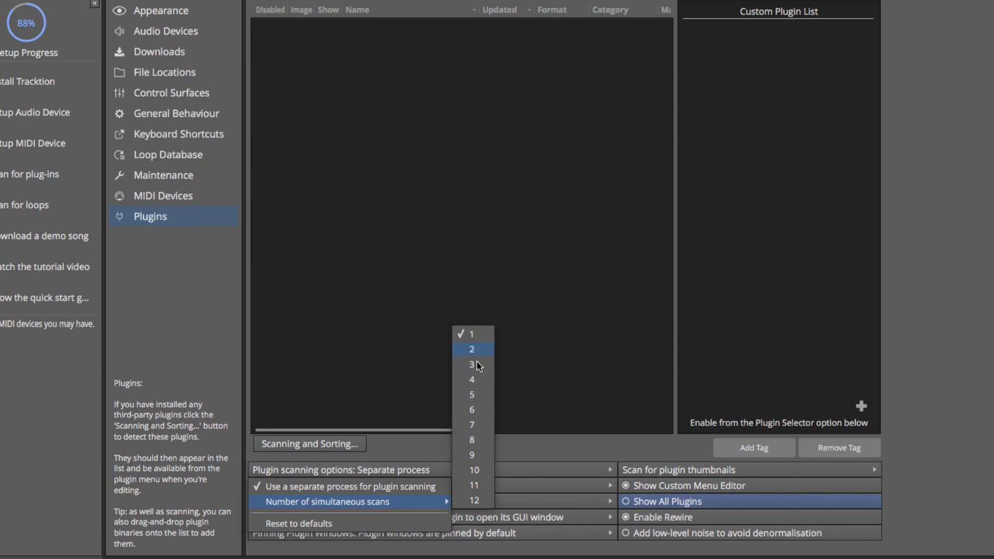
{"action": "left_click", "coordinate": [480, 441]}
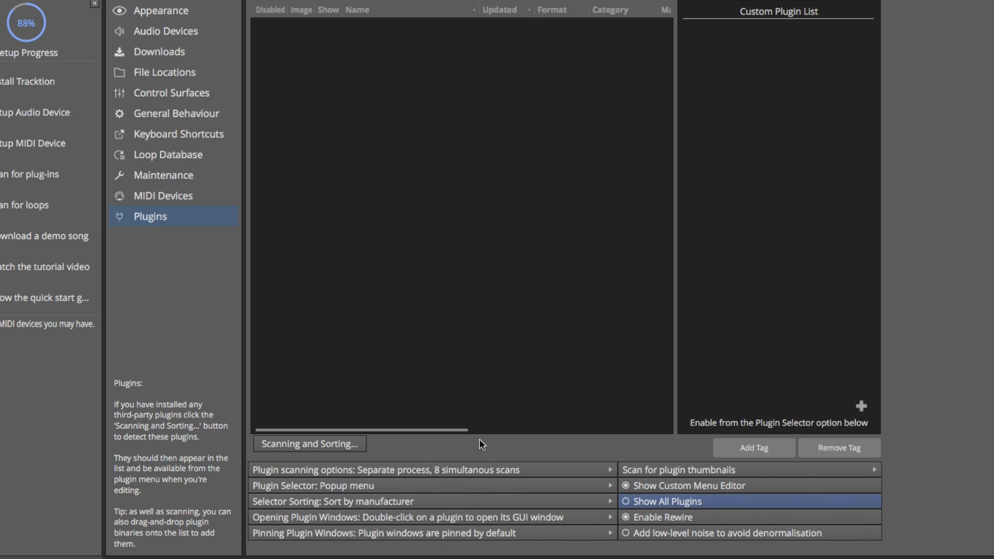
{"action": "left_click", "coordinate": [446, 474]}
{"action": "mouse_move", "coordinate": [424, 502]}
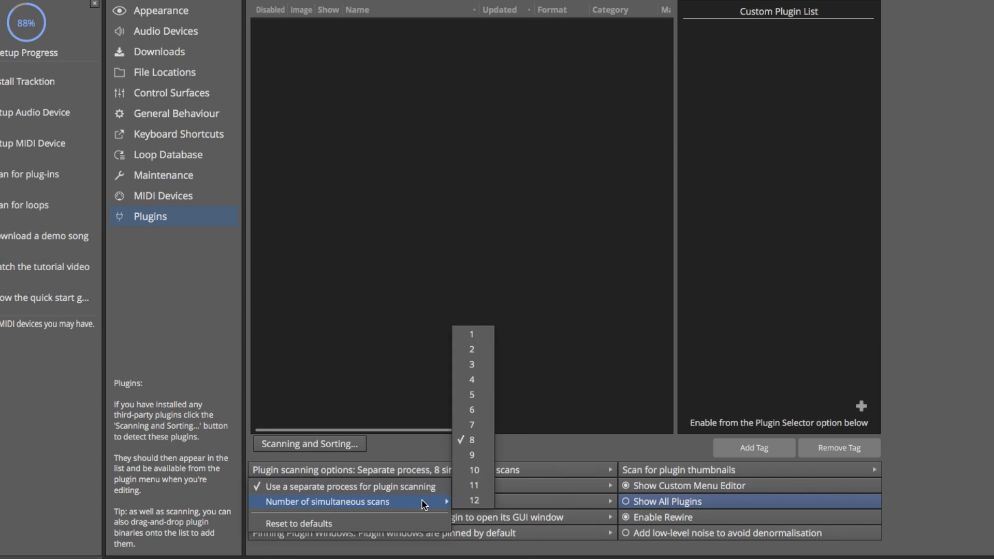
{"action": "left_click", "coordinate": [466, 336]}
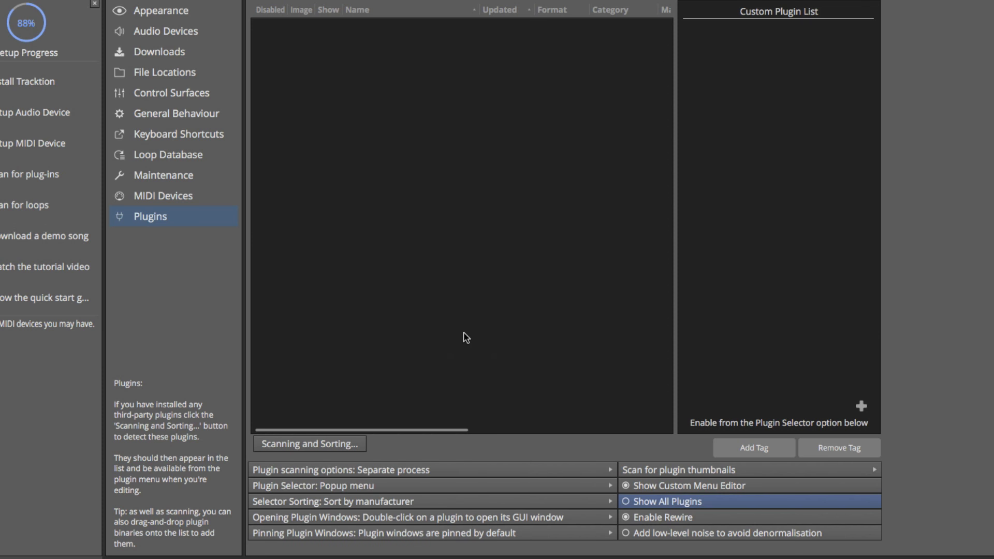
Scan for new or updated AudioUnit plug-ins and look through the resulting plugin list
{"action": "left_click", "coordinate": [336, 445]}
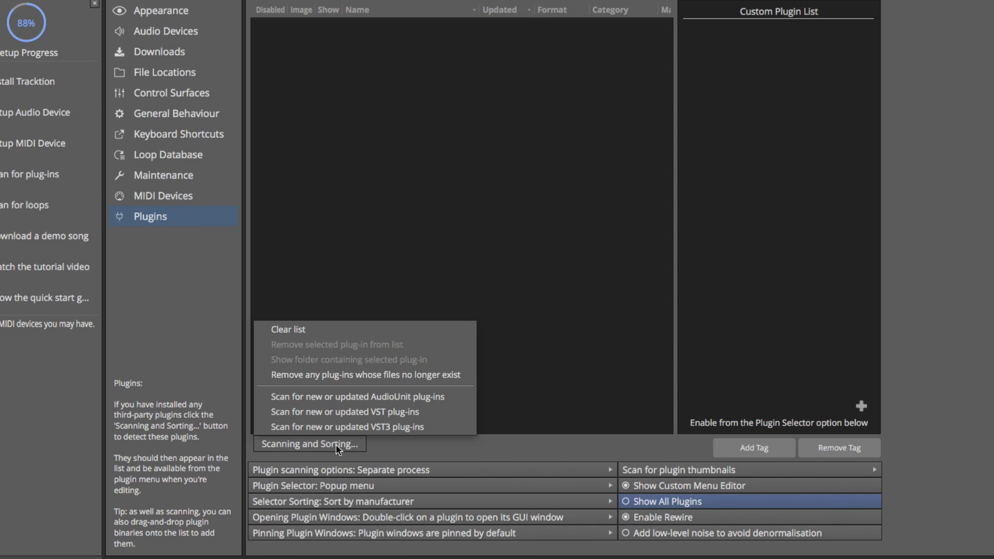
{"action": "left_click", "coordinate": [337, 397]}
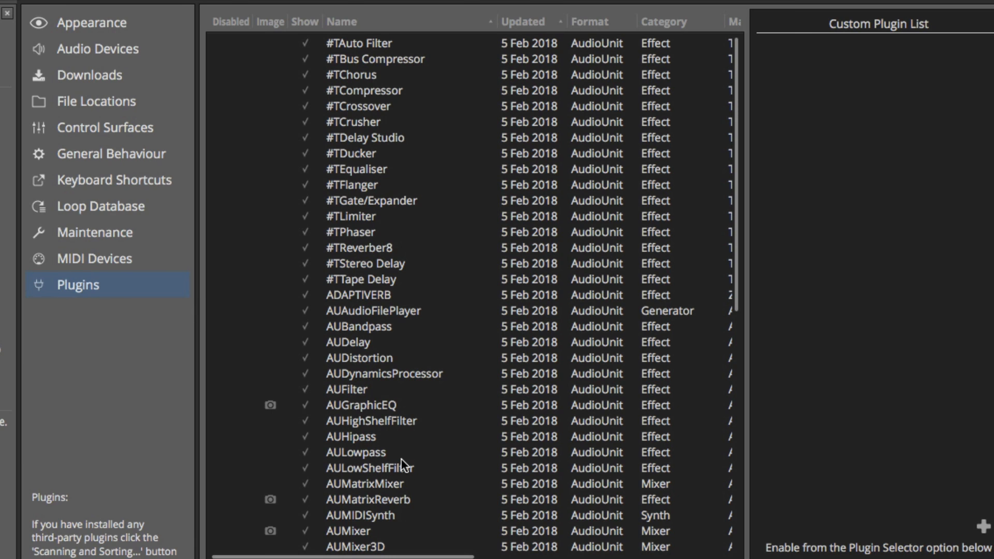
{"action": "scroll", "coordinate": [401, 458], "scroll_direction": "down", "scroll_amount": 10}
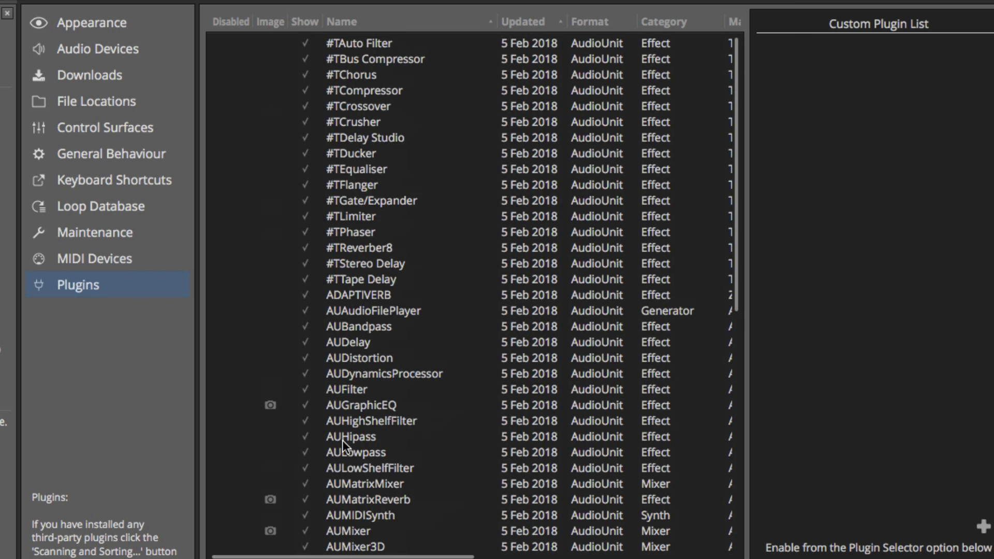
{"action": "scroll", "coordinate": [342, 440], "scroll_direction": "down", "scroll_amount": 10}
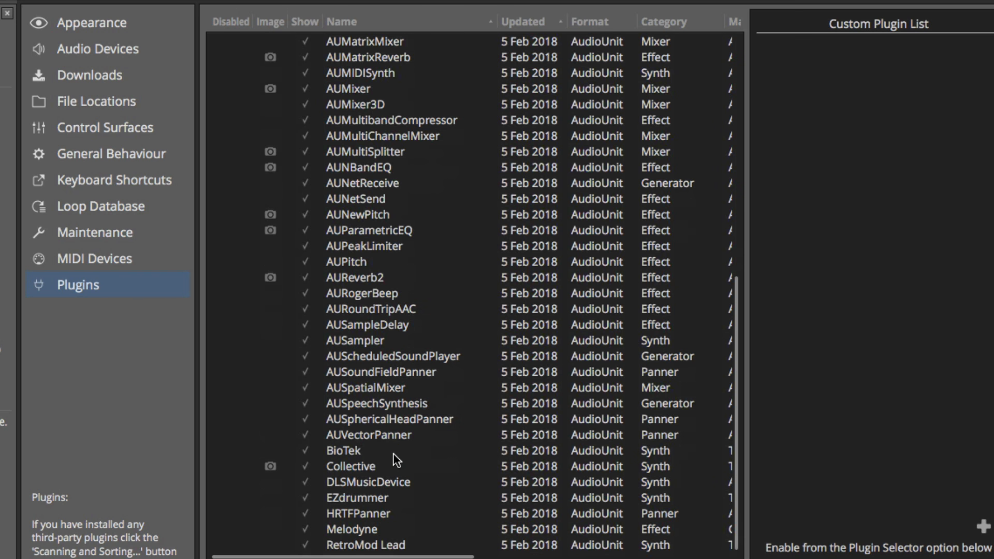
Scan for new or updated VST plug-ins using the default VST folders
{"action": "left_click", "coordinate": [319, 489]}
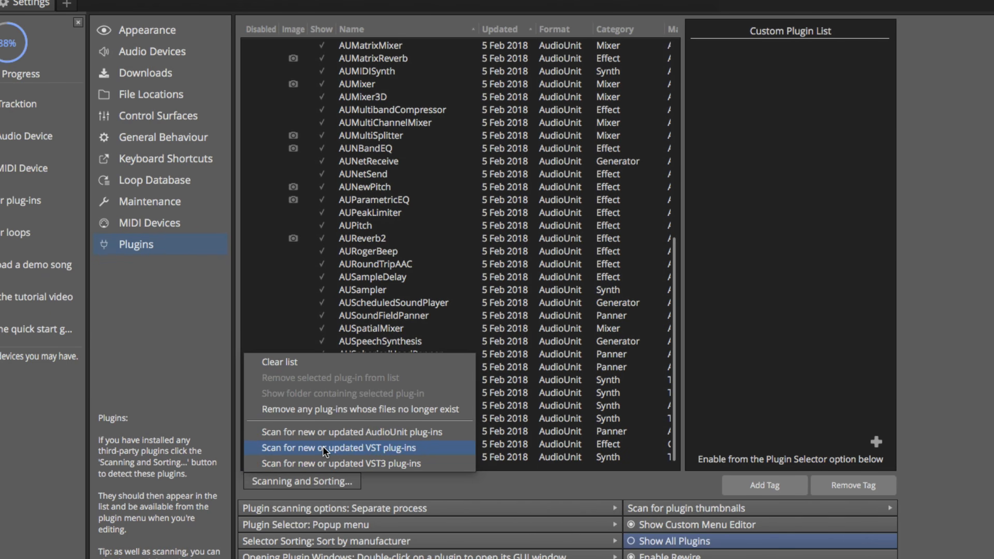
{"action": "left_click", "coordinate": [324, 450]}
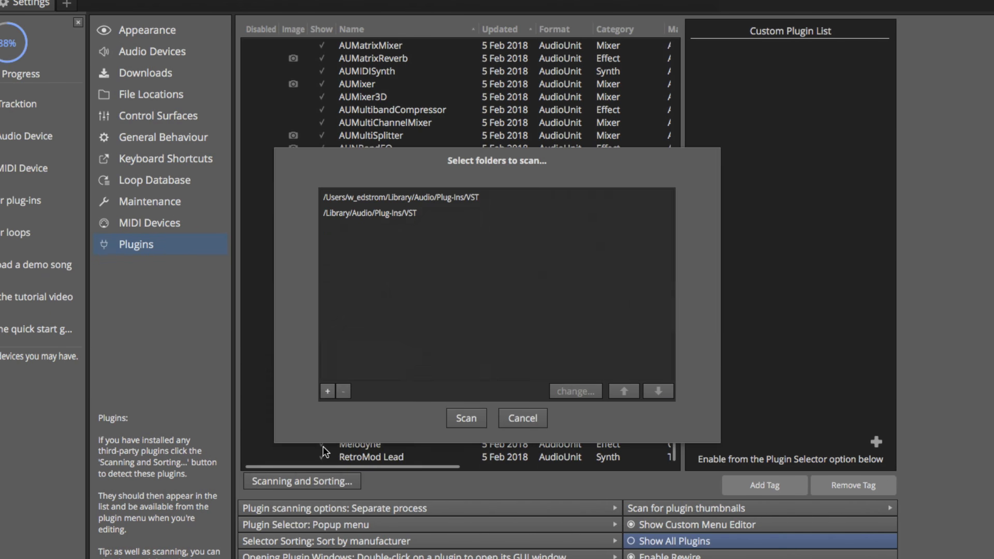
{"action": "left_click", "coordinate": [477, 420]}
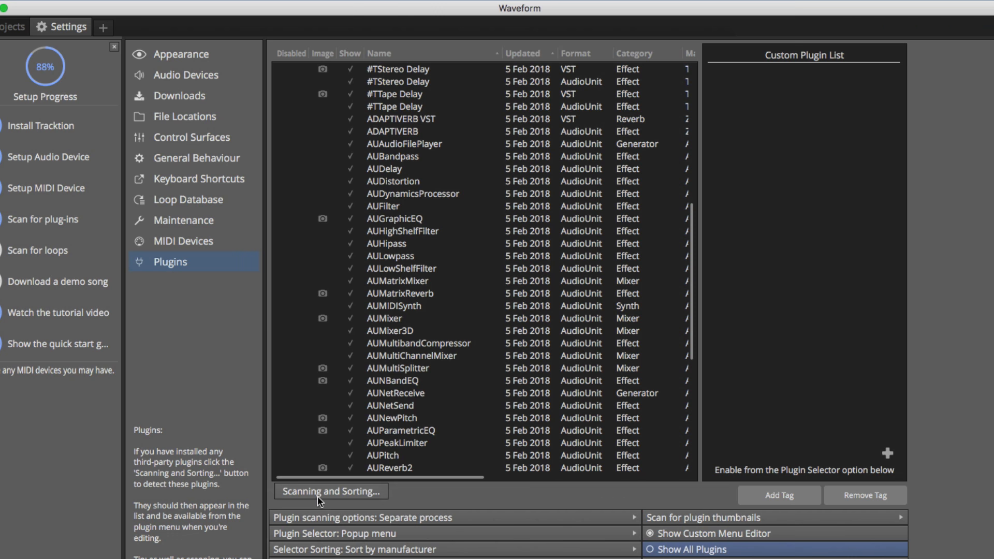
Scan for new or updated VST3 plug-ins using the default VST3 folders and look through the plugin list
{"action": "left_click", "coordinate": [318, 491]}
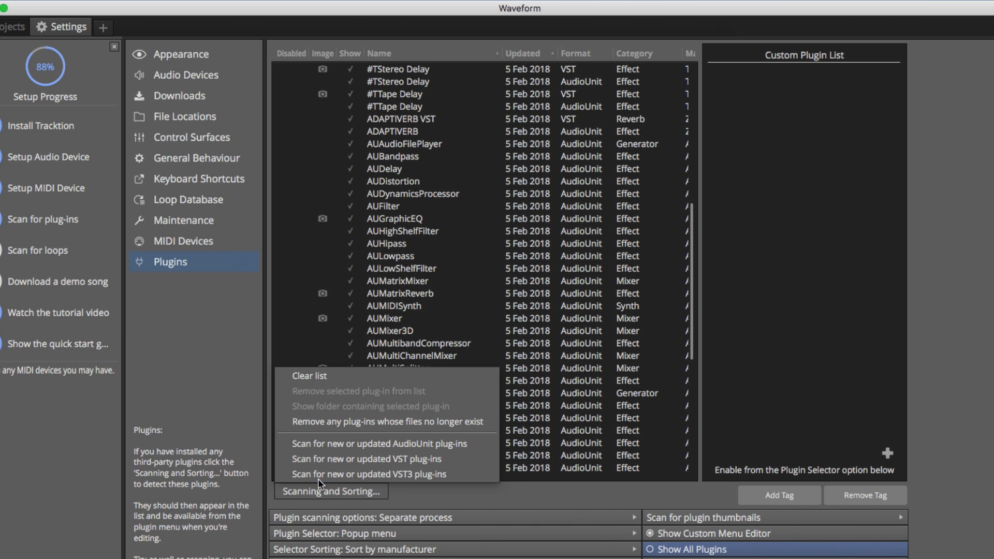
{"action": "left_click", "coordinate": [318, 476]}
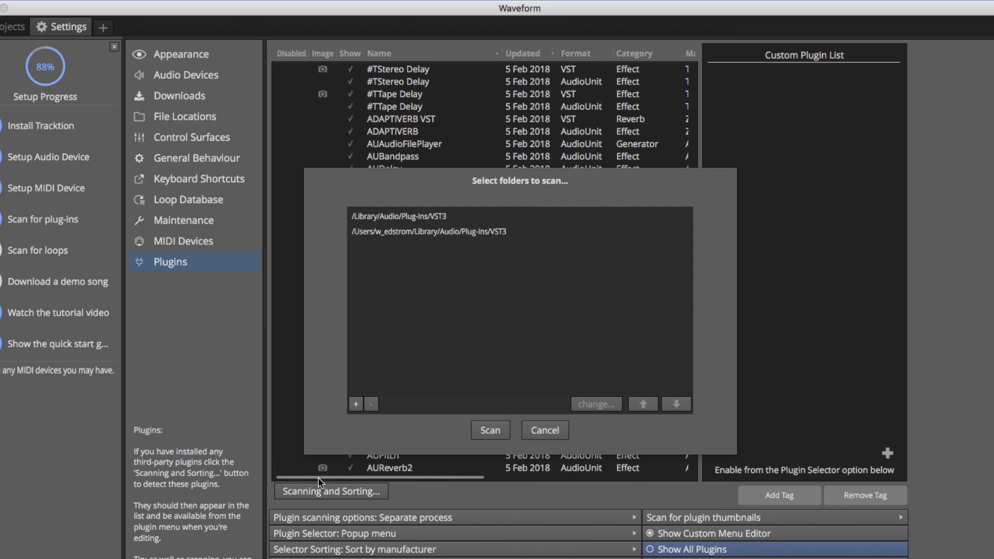
{"action": "left_click", "coordinate": [496, 424]}
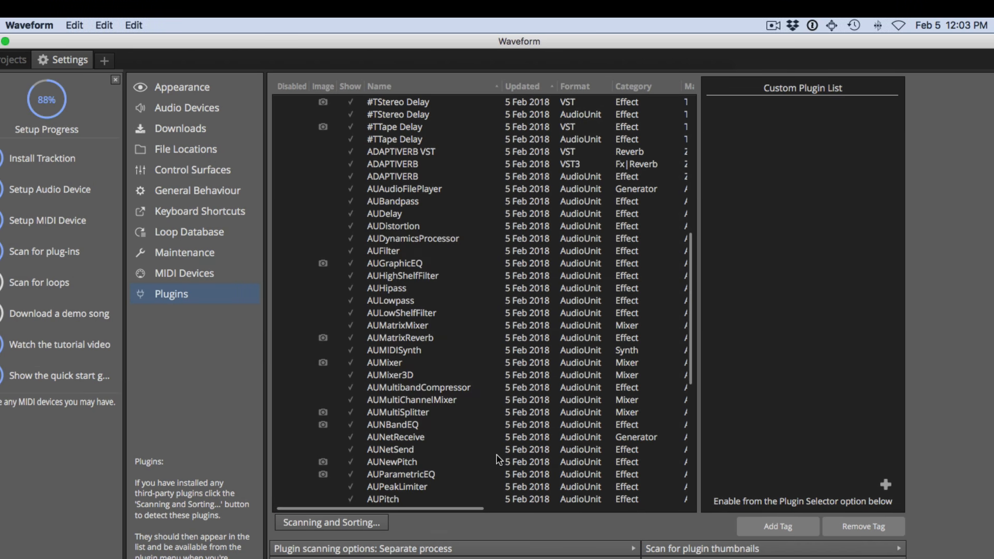
{"action": "scroll", "coordinate": [497, 459], "scroll_direction": "down", "scroll_amount": 10}
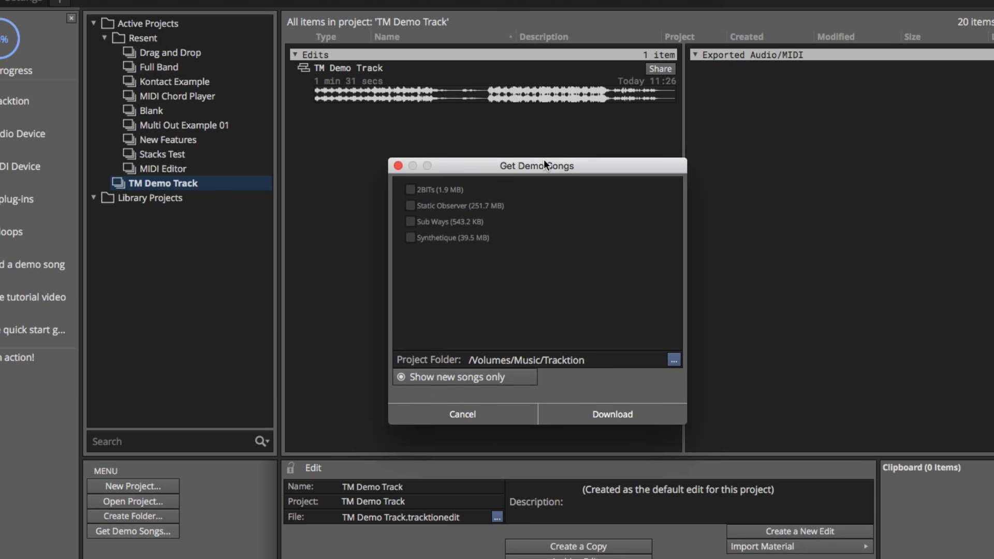
Select the demo songs 2BITs, Static Observer, Sub Ways and Synthetique for download
{"action": "left_click", "coordinate": [412, 190]}
{"action": "left_click", "coordinate": [410, 206]}
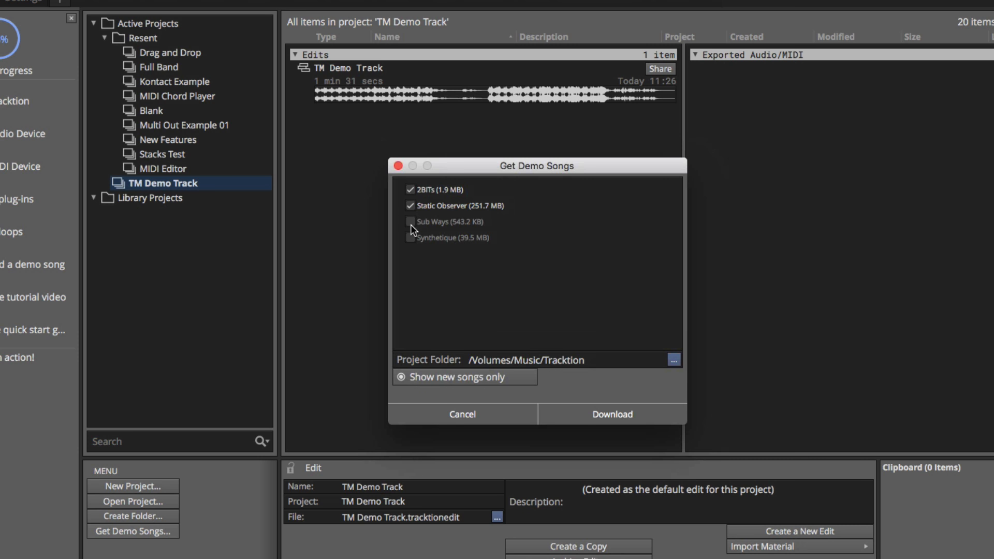
{"action": "left_click", "coordinate": [411, 224]}
{"action": "left_click", "coordinate": [411, 239]}
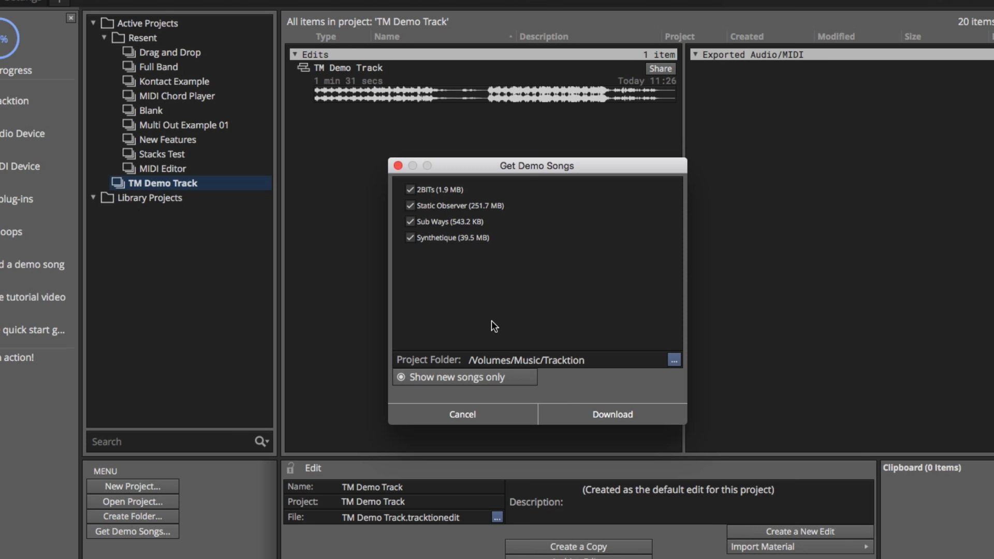
Download the selected demo songs into the Tracktion project folder and show the progress of the running downloads
{"action": "left_click", "coordinate": [600, 414]}
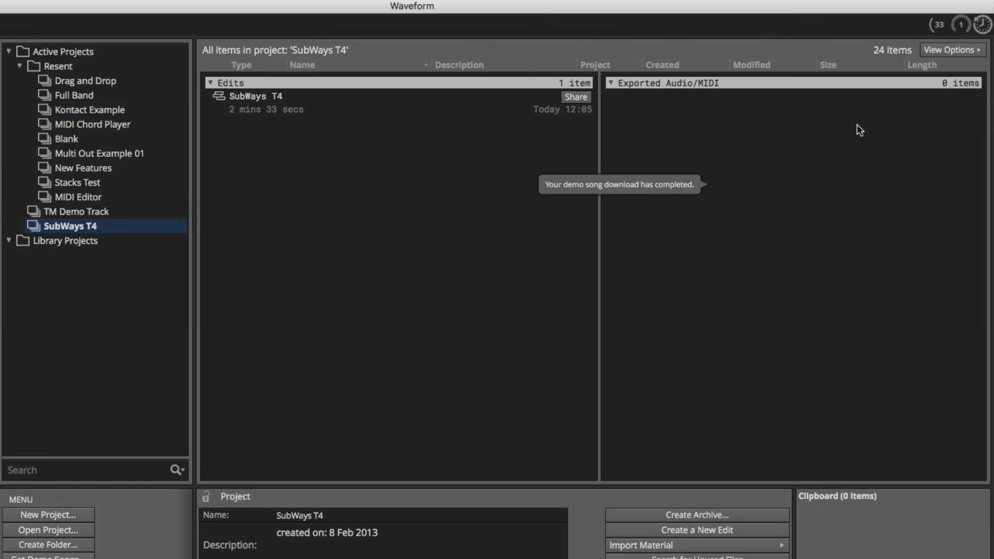
{"action": "left_click", "coordinate": [930, 31]}
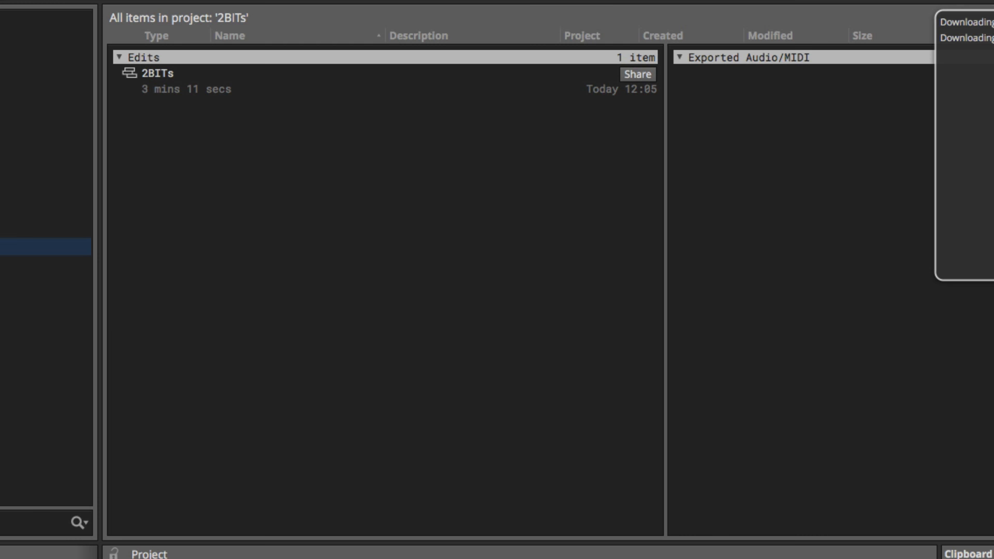
{"action": "key", "text": "Down"}
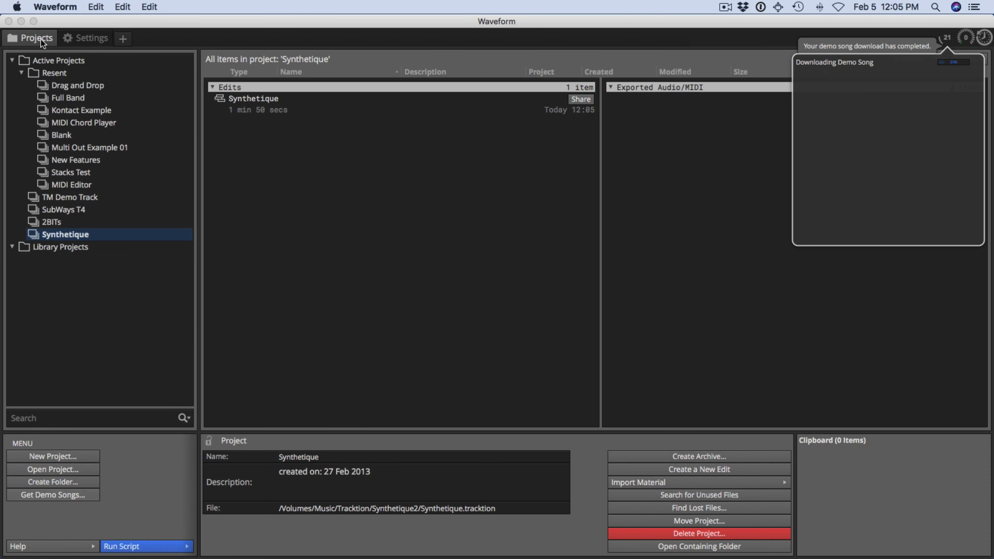
Collapse the Resent folder in the project list and check the progress of the remaining demo song download
{"action": "left_click", "coordinate": [32, 72]}
{"action": "left_click", "coordinate": [23, 71]}
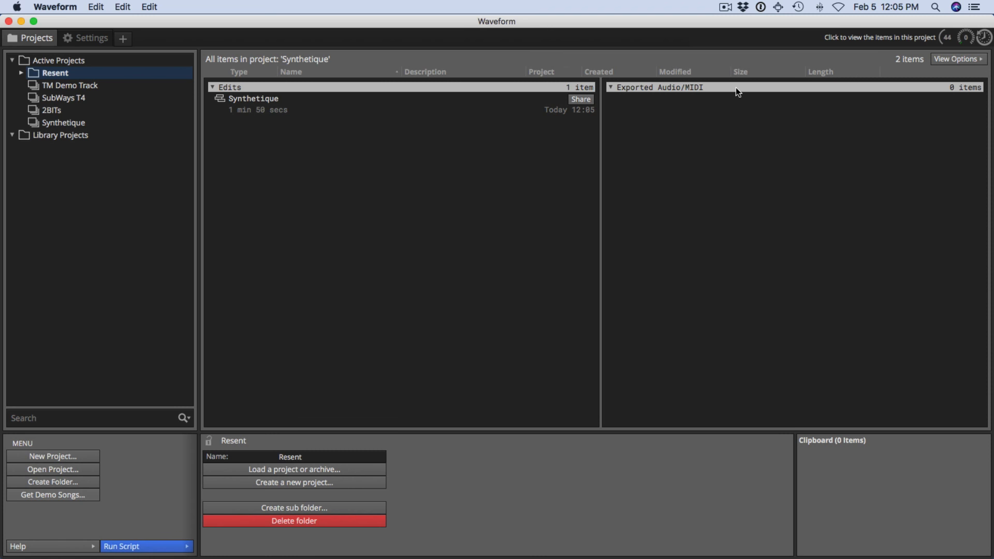
{"action": "left_click", "coordinate": [947, 37]}
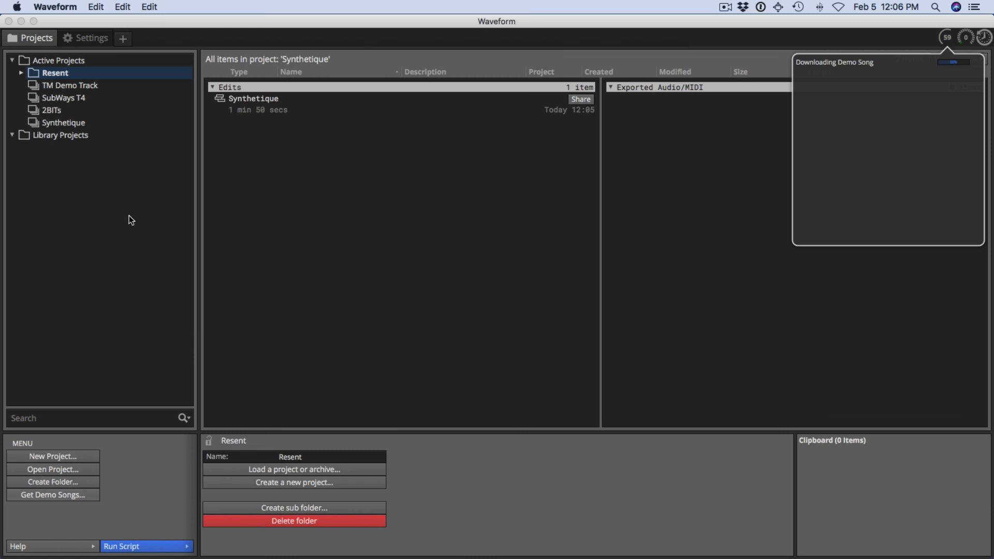
Open the TM Demo Track edit from its project, and switch to the project list and back to the edit
{"action": "left_click", "coordinate": [66, 91]}
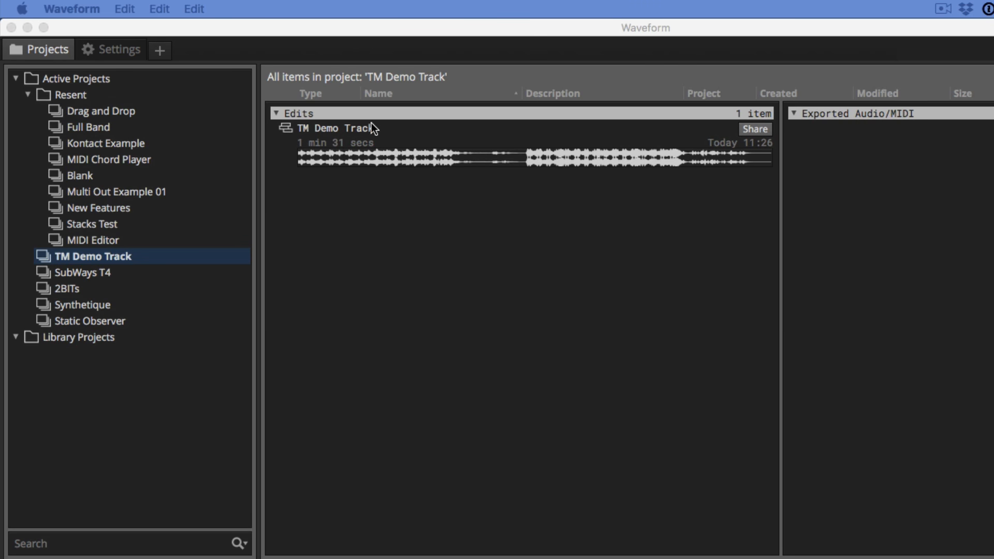
{"action": "double_click", "coordinate": [360, 129]}
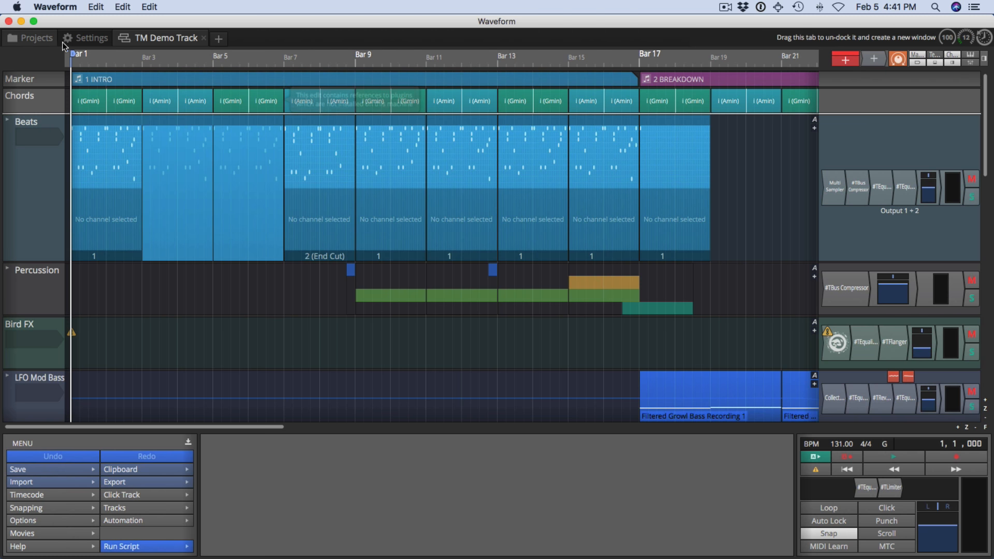
{"action": "left_click", "coordinate": [84, 40]}
{"action": "left_click", "coordinate": [51, 41]}
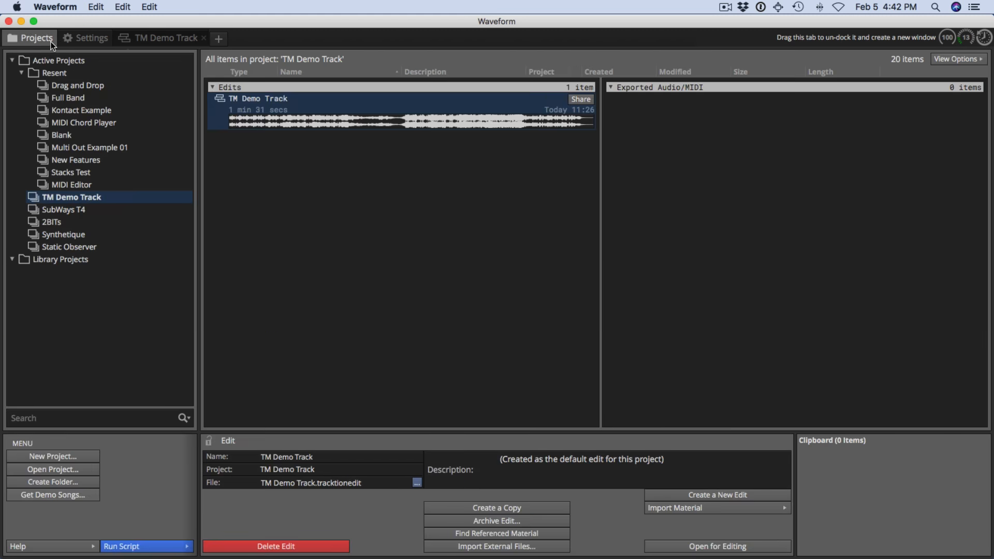
{"action": "left_click", "coordinate": [147, 41]}
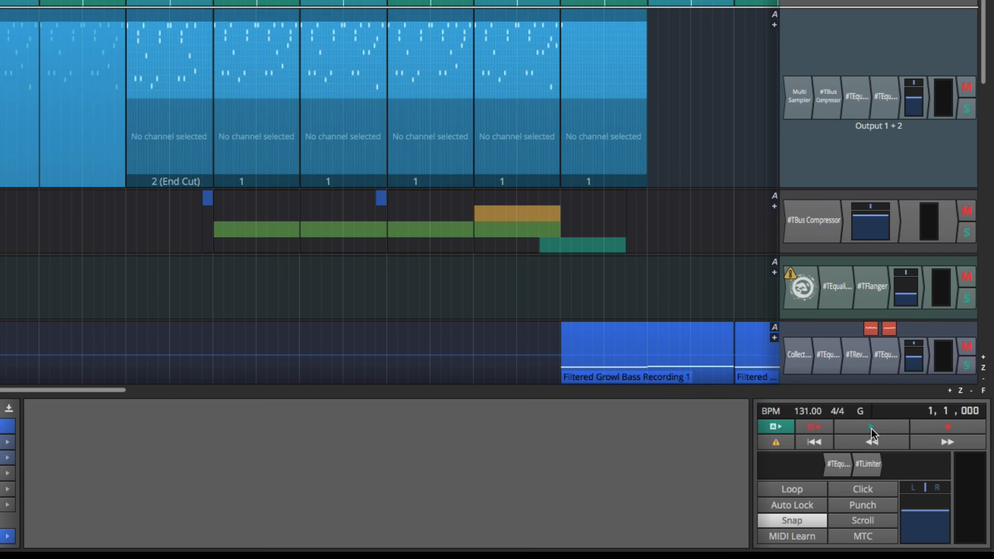
Play the TM Demo Track edit from Bar 1 and stop playback after a few bars
{"action": "left_click", "coordinate": [894, 457]}
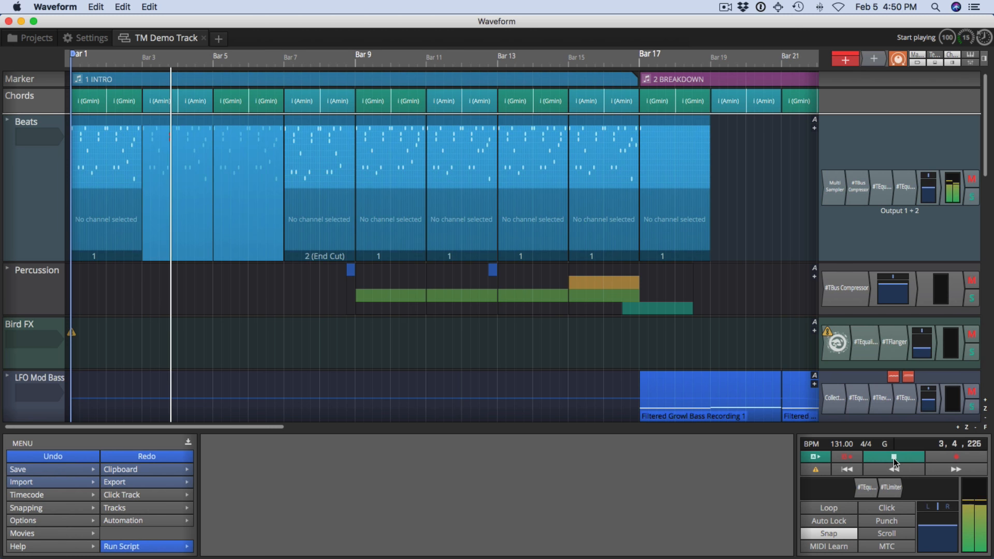
{"action": "left_click", "coordinate": [895, 460]}
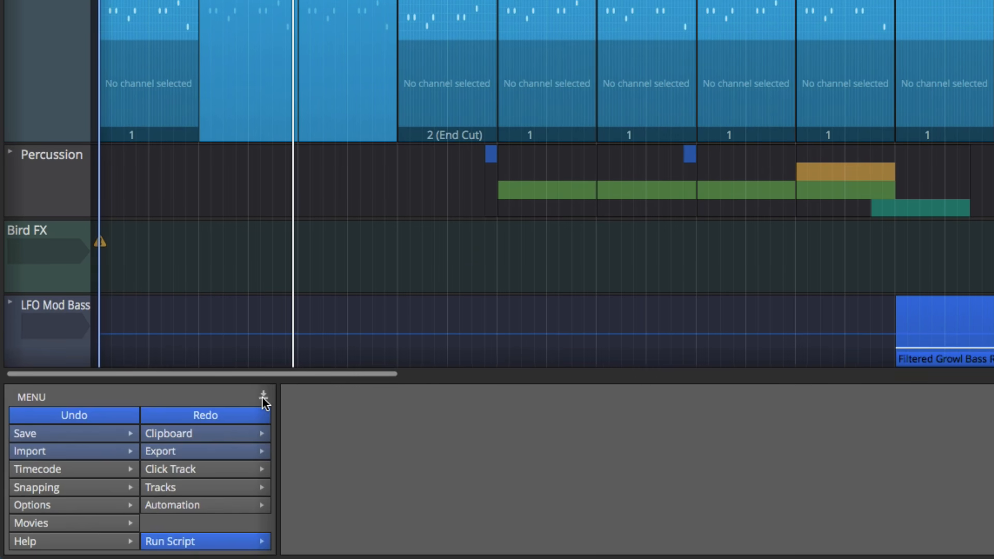
Minimize the controls panel to the compact toolbar, and start and stop playback of the edit twice
{"action": "left_click", "coordinate": [263, 396]}
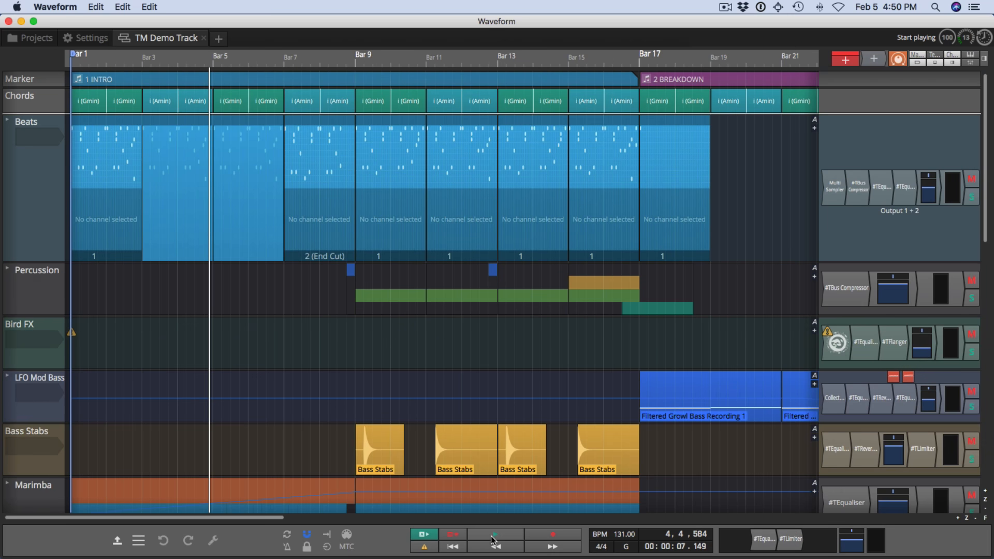
{"action": "left_click", "coordinate": [504, 538]}
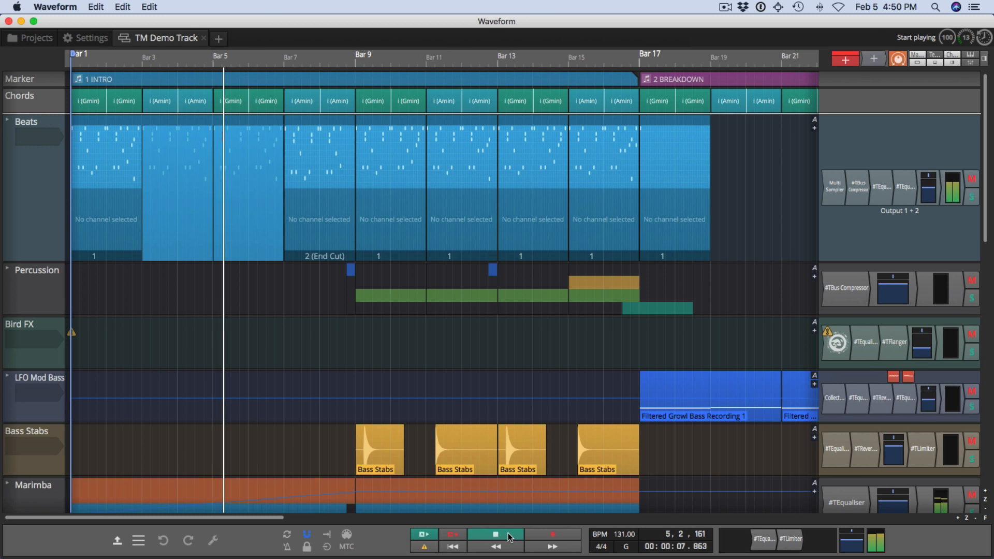
{"action": "left_click", "coordinate": [508, 537]}
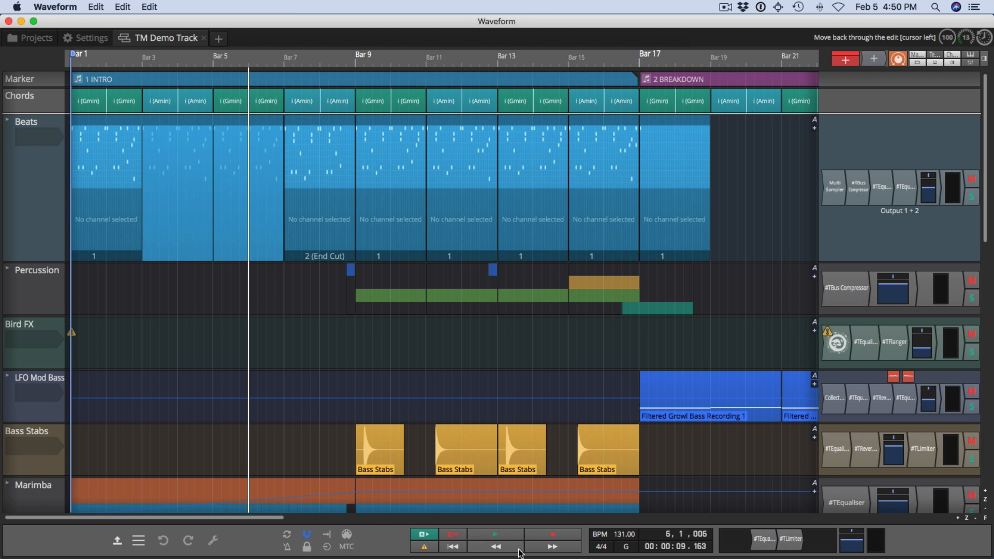
{"action": "key", "text": "space"}
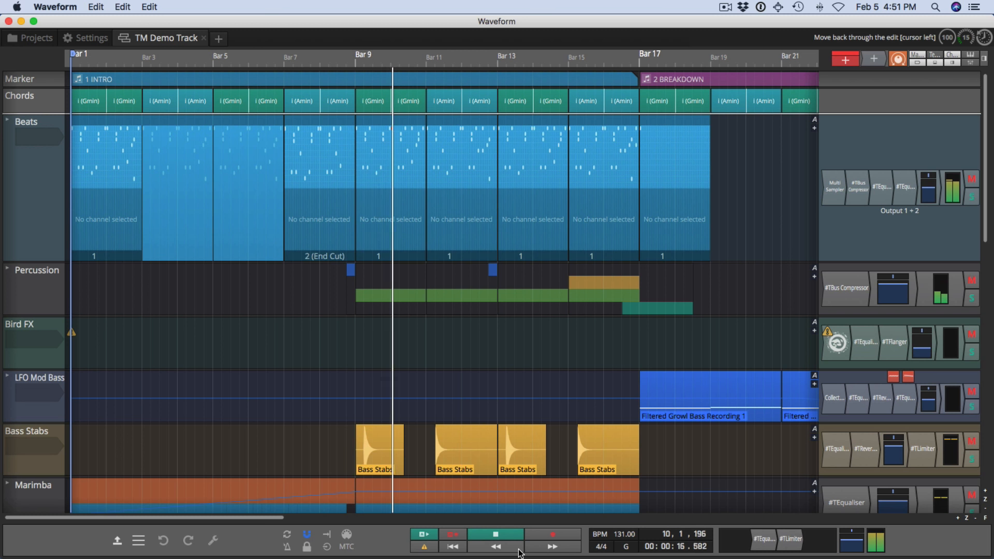
{"action": "key", "text": "space"}
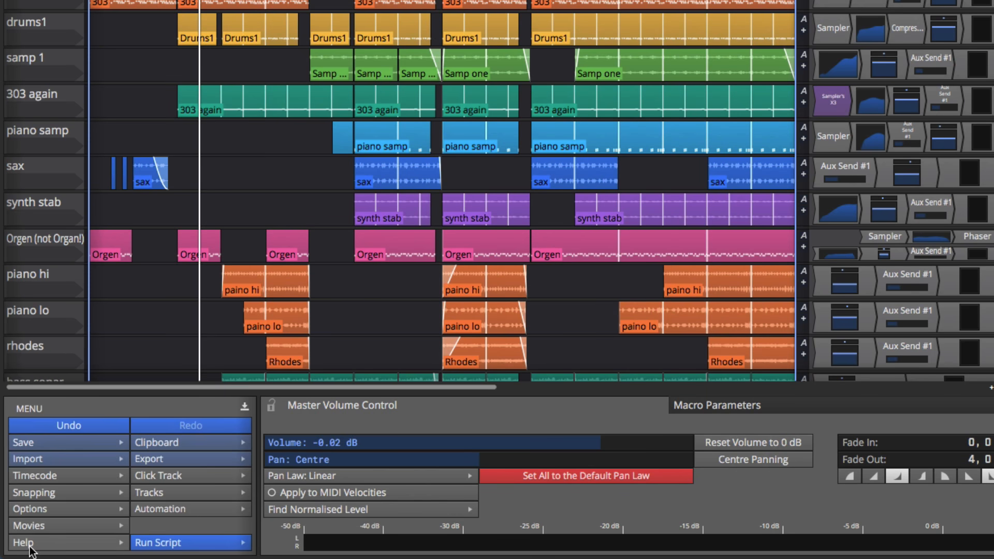
Open the full Waveform user guide from the help options and look through its table of contents in Preview
{"action": "left_click", "coordinate": [23, 549]}
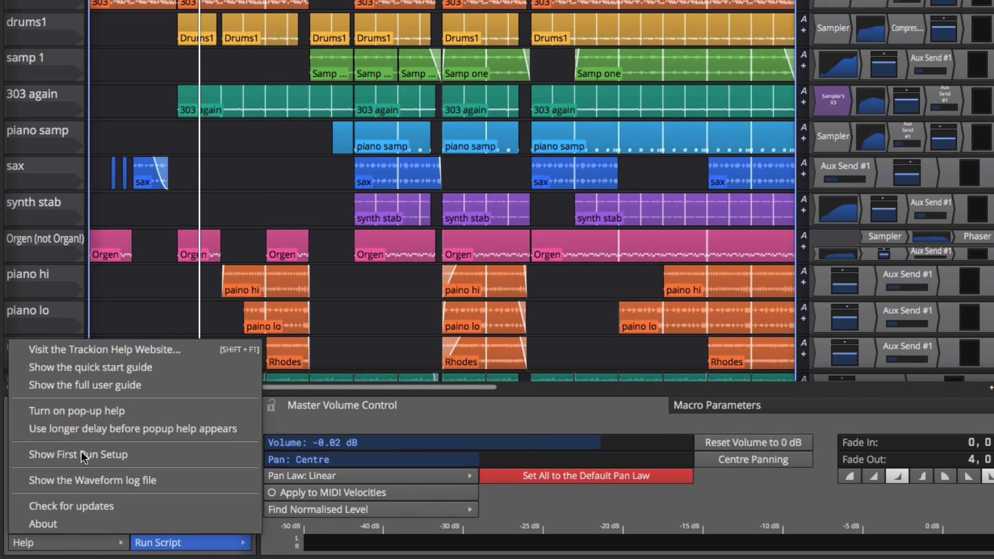
{"action": "left_click", "coordinate": [74, 383]}
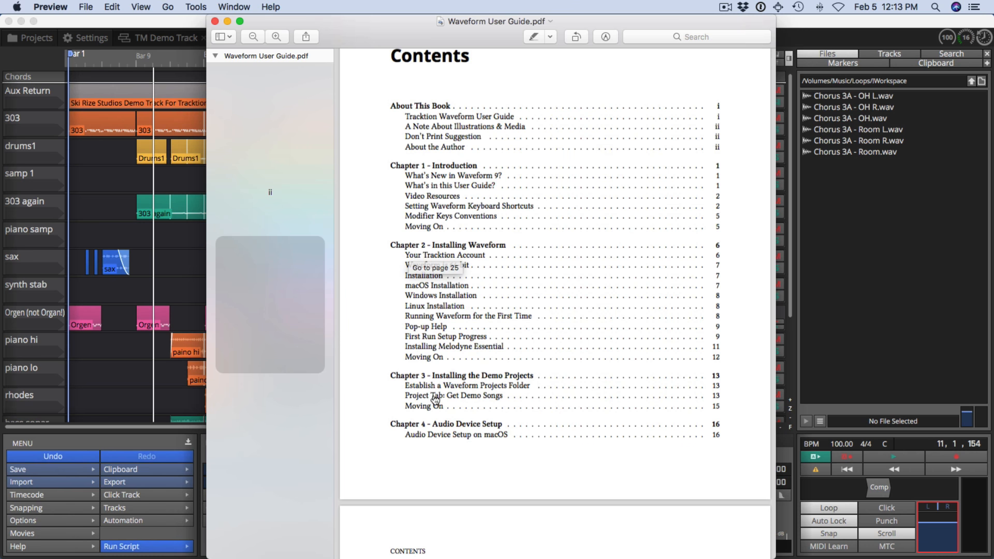
{"action": "scroll", "coordinate": [432, 394], "scroll_direction": "down", "scroll_amount": 5}
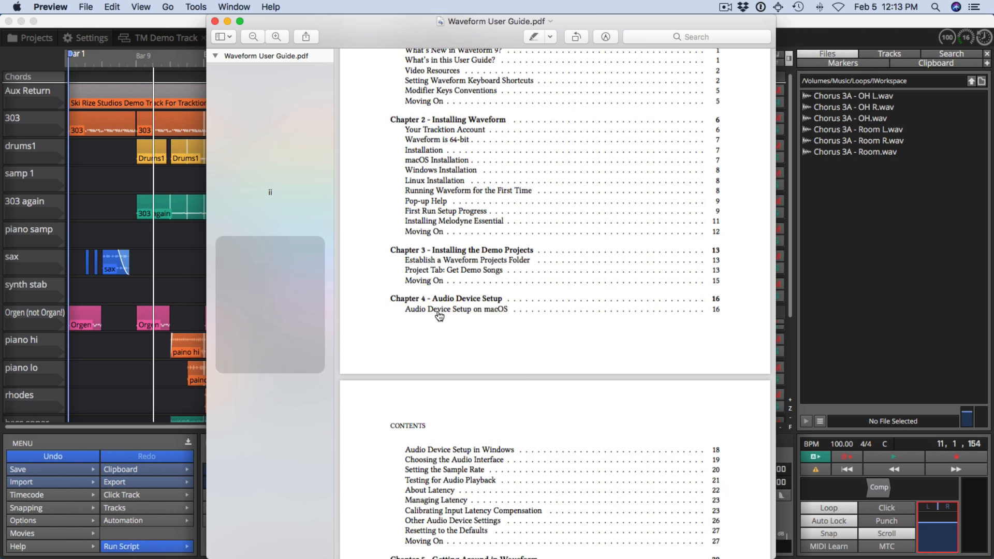
{"action": "scroll", "coordinate": [487, 439], "scroll_direction": "down", "scroll_amount": 6}
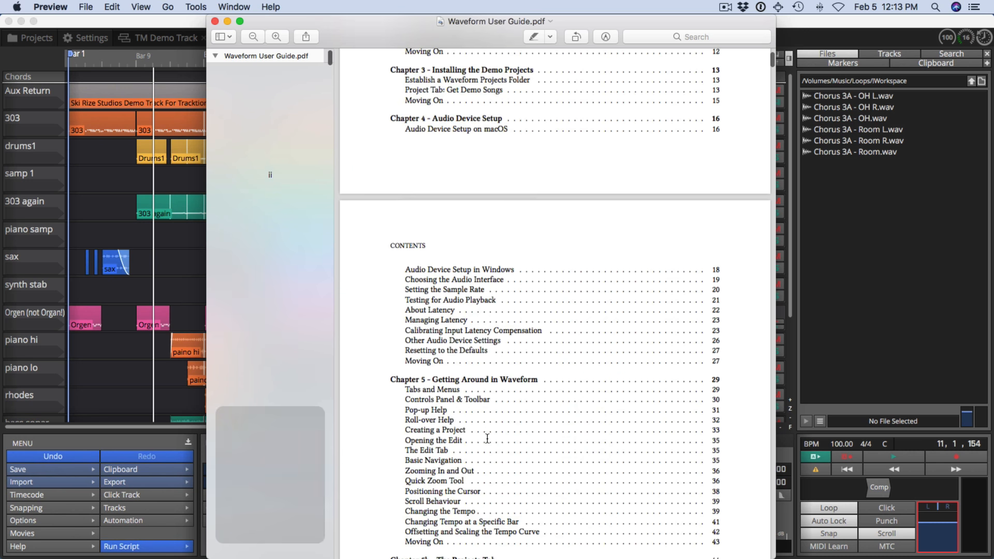